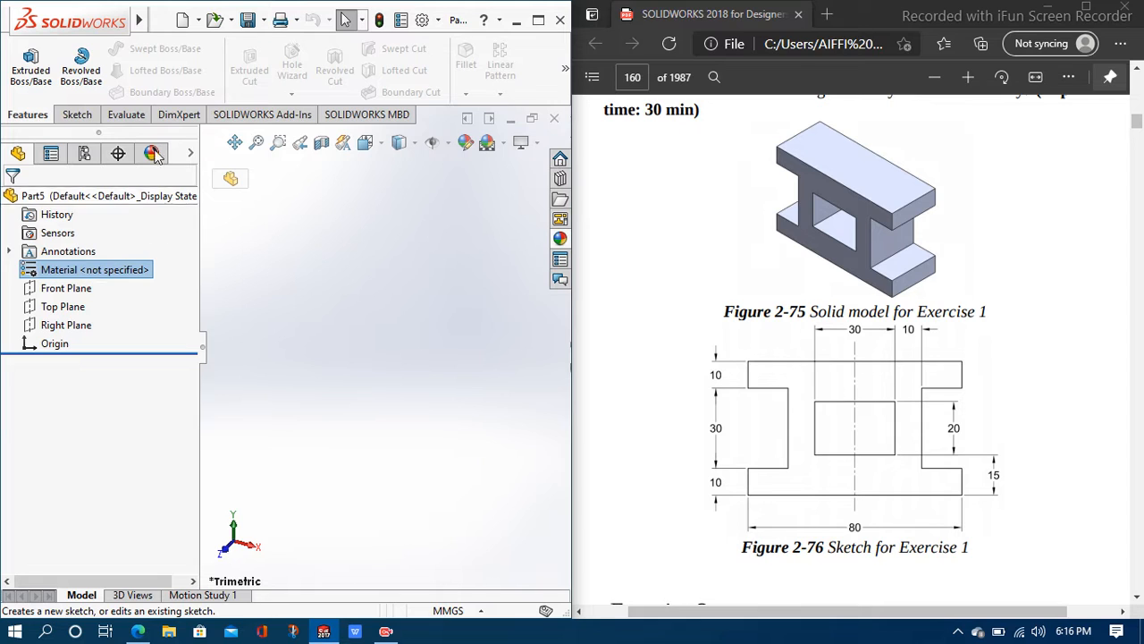
Start a sketch on the Front Plane and draw a horizontal base line about 81 mm long from the origin
click(74, 293)
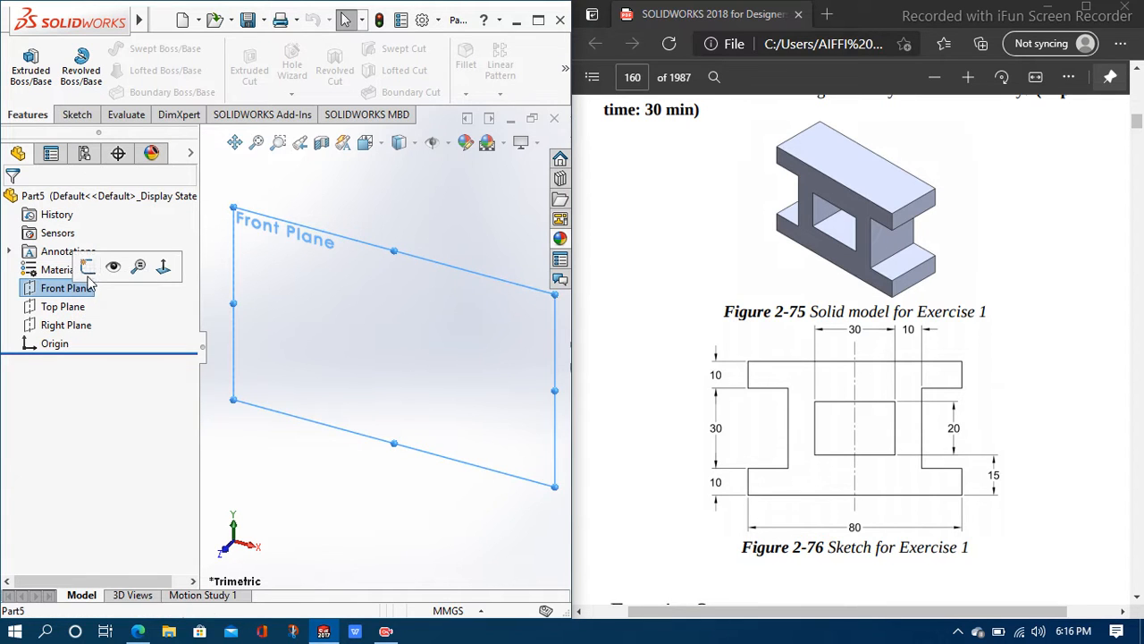
click(87, 261)
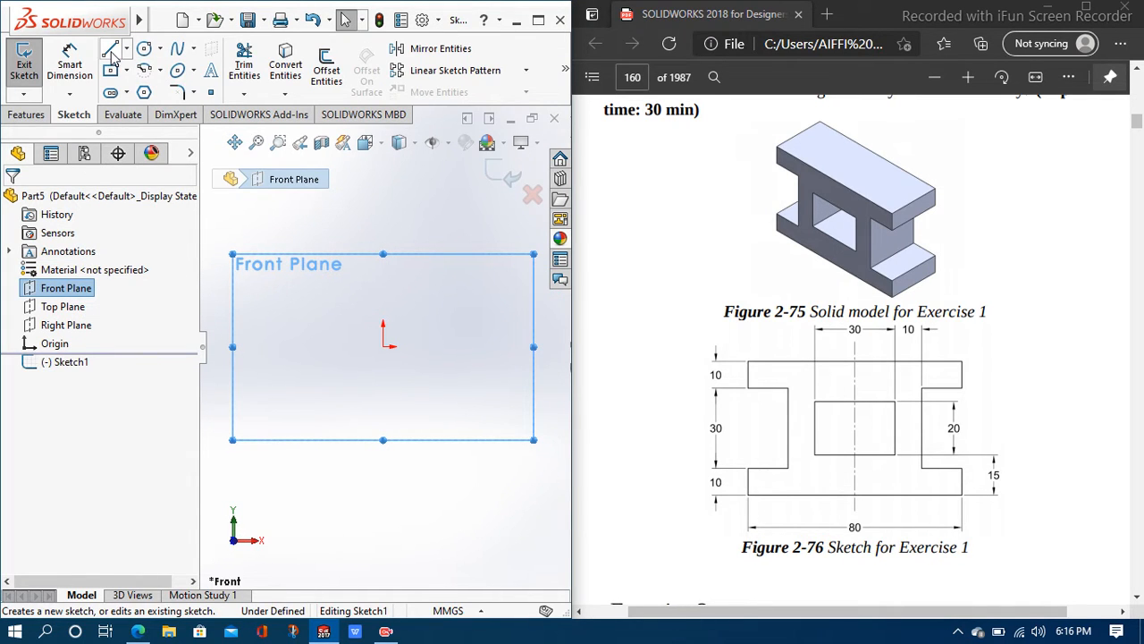
click(112, 55)
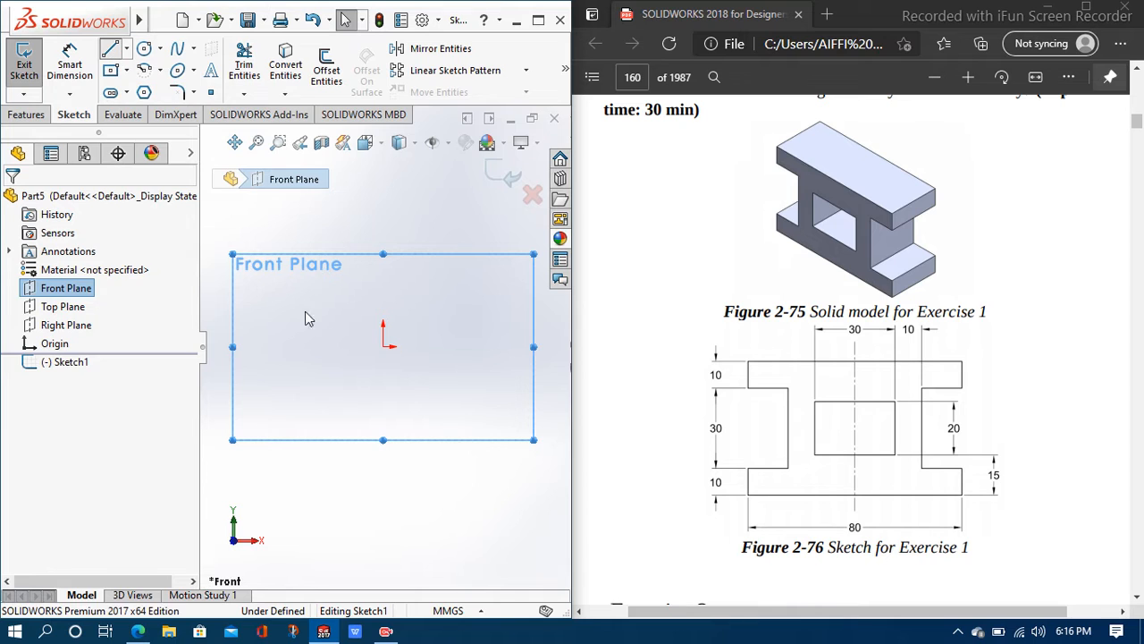
click(384, 346)
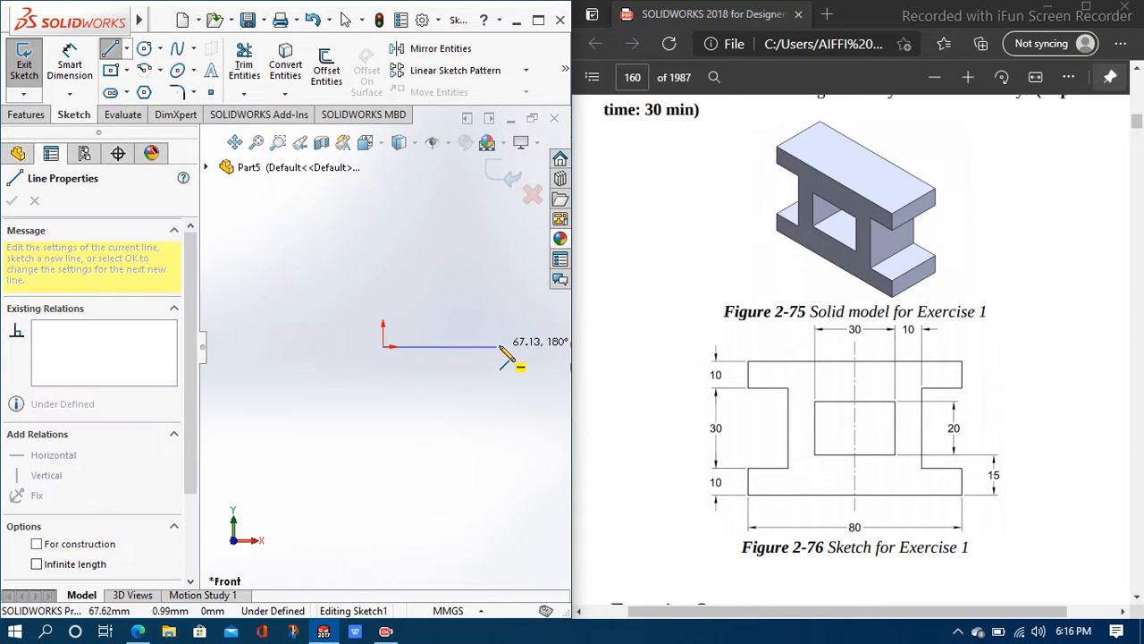
scroll(512, 347, up, 3)
scroll(483, 347, down, 3)
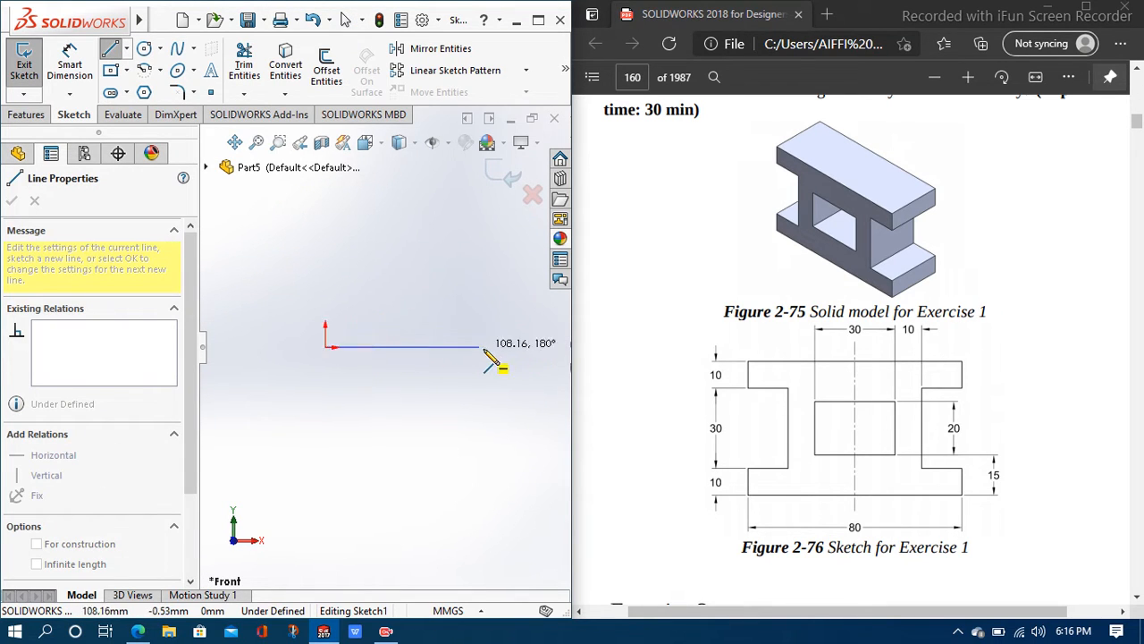
scroll(446, 347, up, 1)
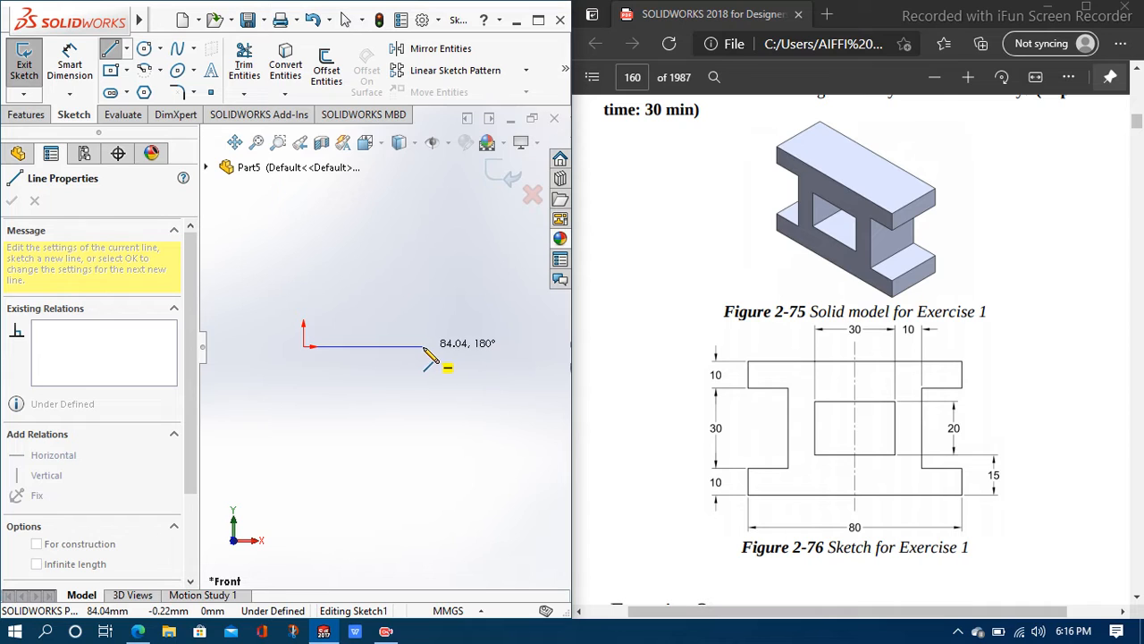
click(421, 348)
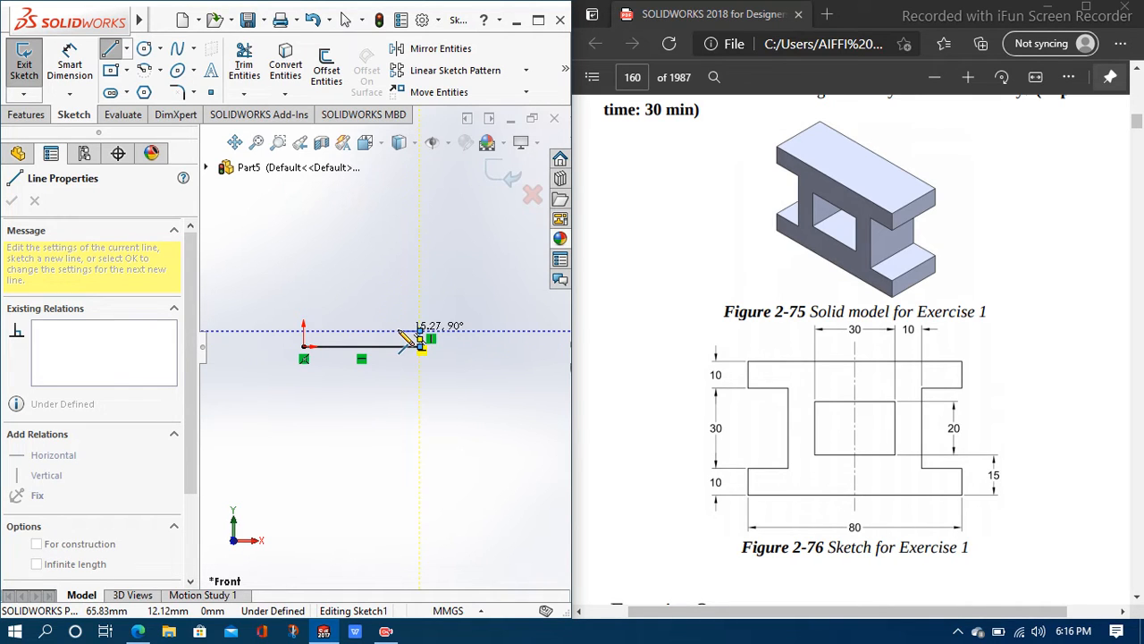
Continue the outline up the right side around a notch about 15 mm deep and 20 mm high, and draw the top edge back above the origin
click(399, 330)
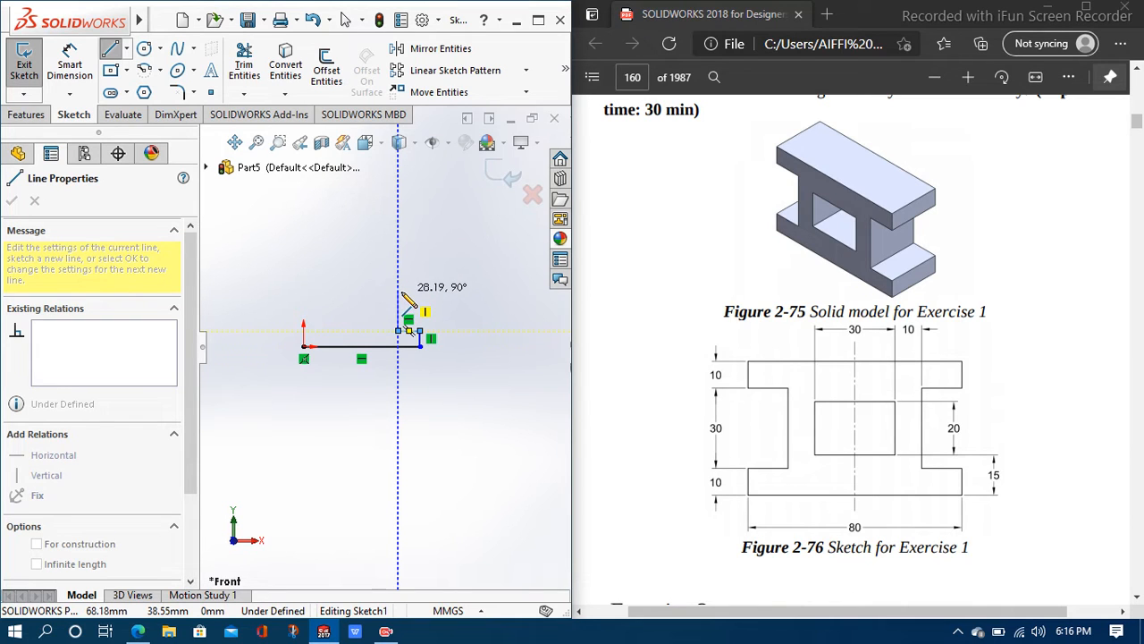
scroll(402, 298, down, 3)
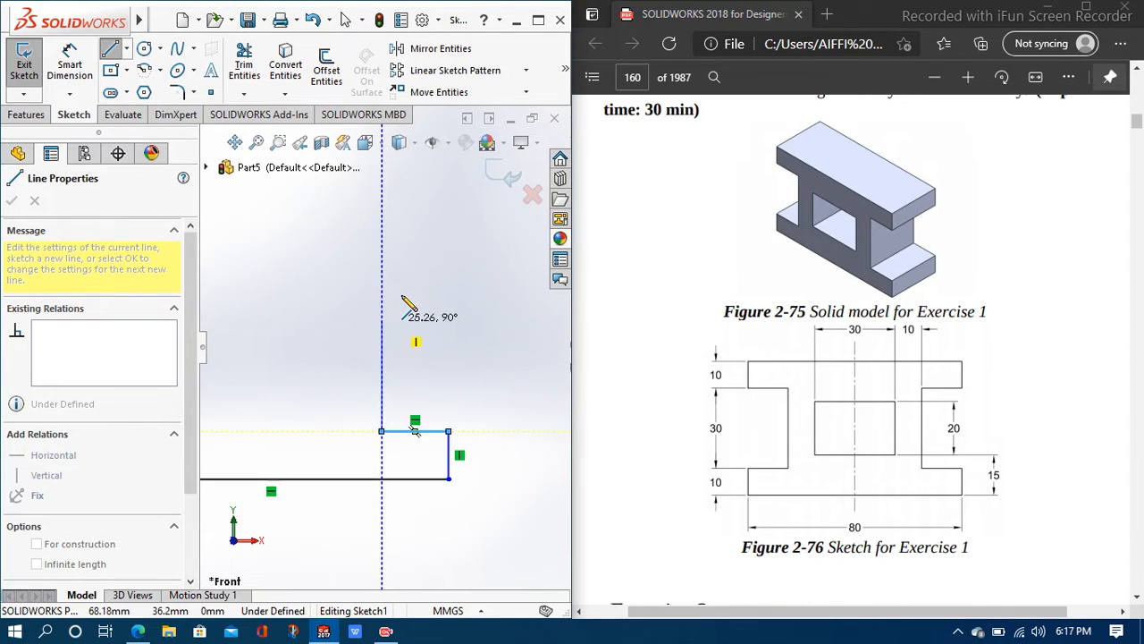
scroll(401, 313, up, 2)
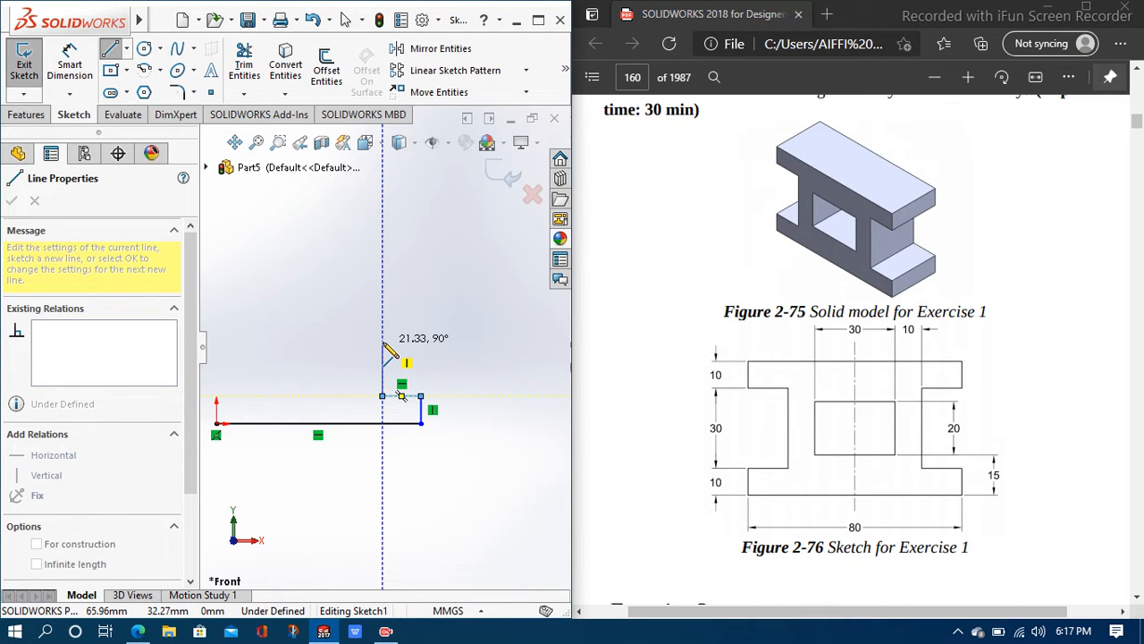
click(382, 344)
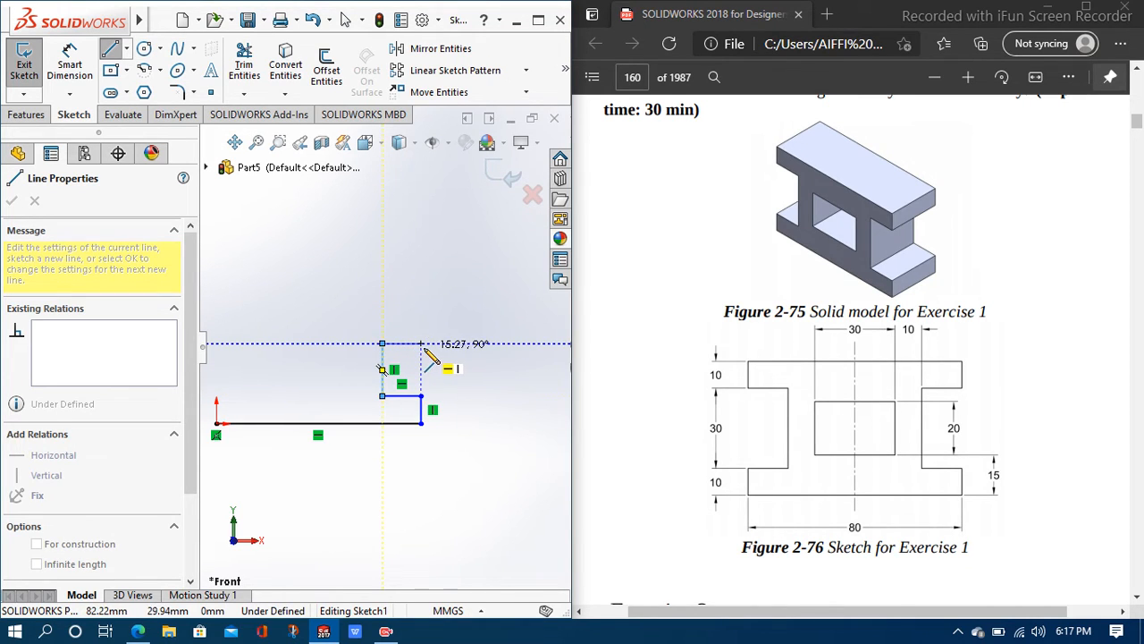
click(422, 343)
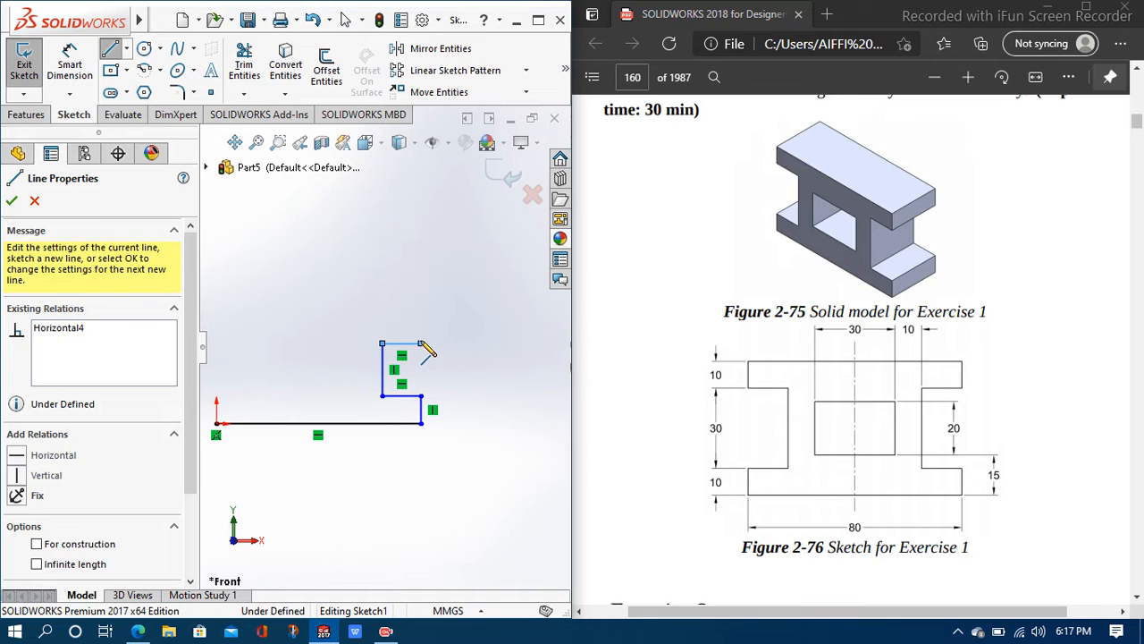
click(421, 317)
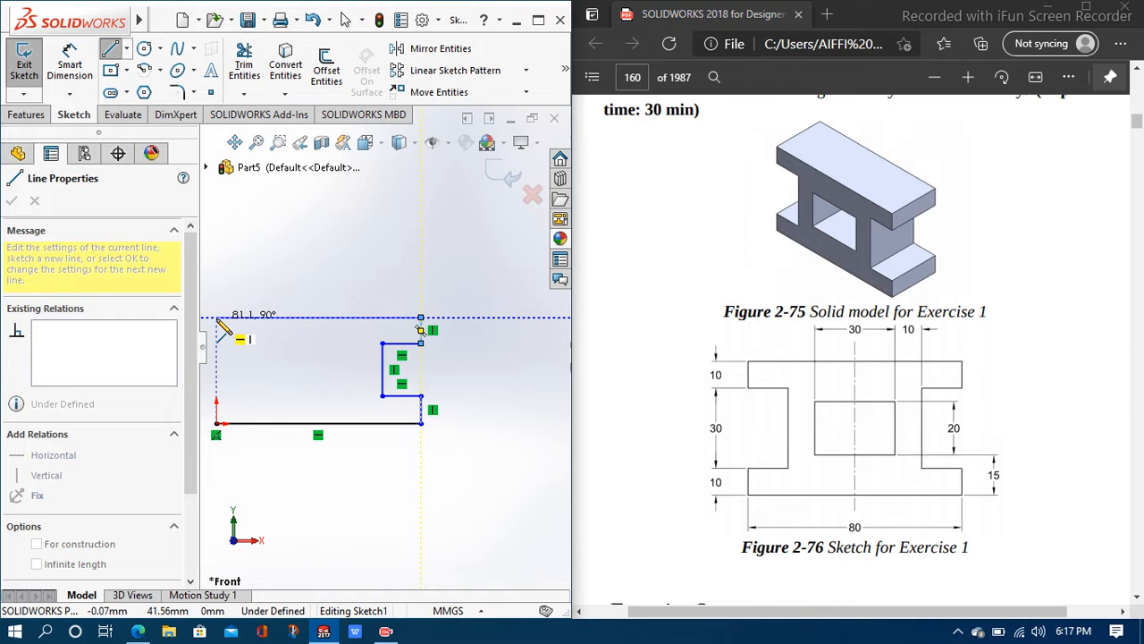
click(216, 317)
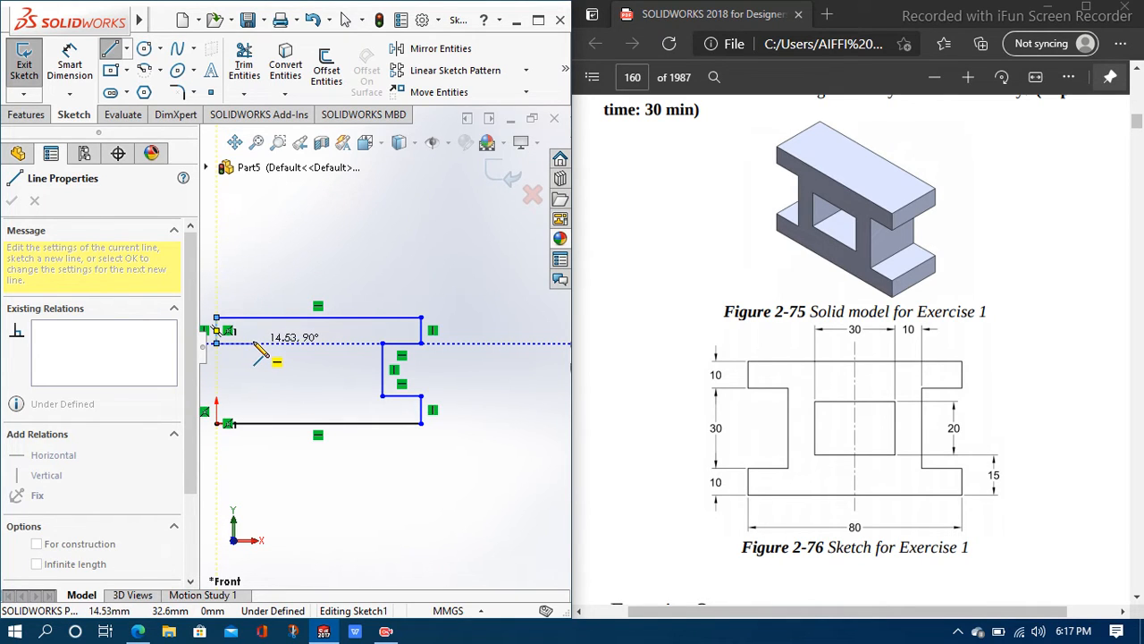
Draw the left side with a notch about 16 mm deep, matching the right notch's height, and close the I-shaped outline at the origin
click(257, 344)
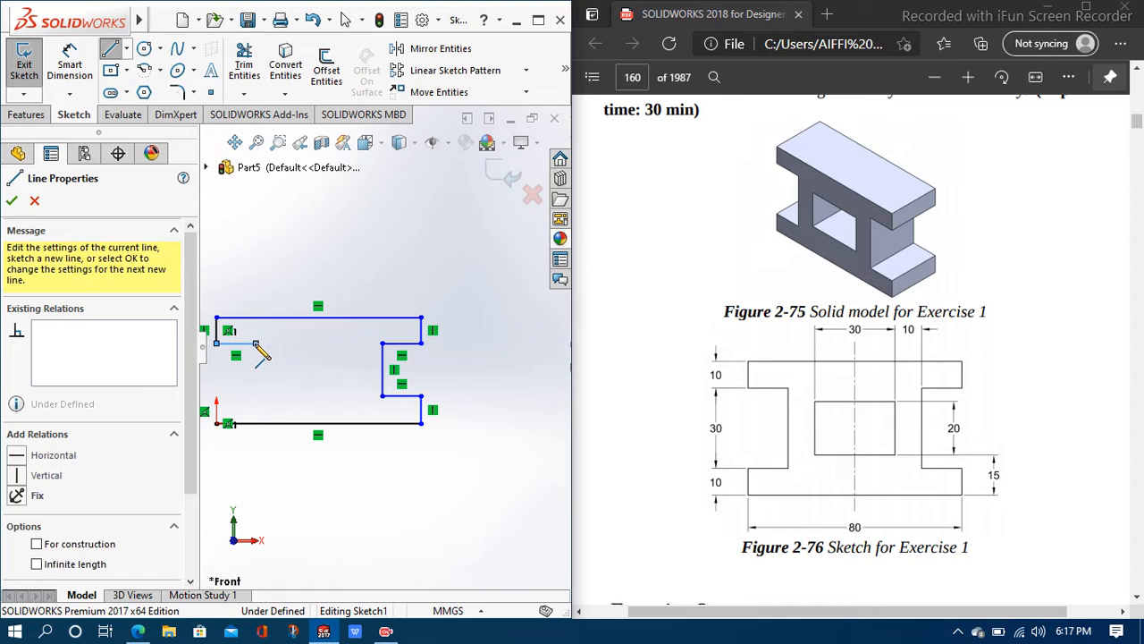
click(256, 395)
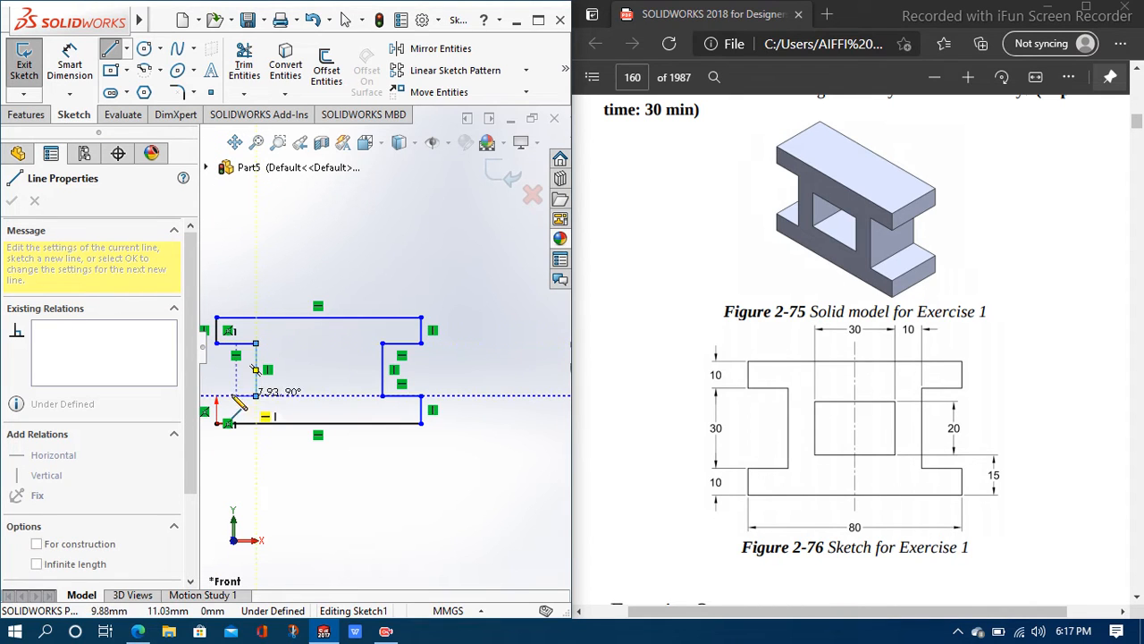
click(218, 396)
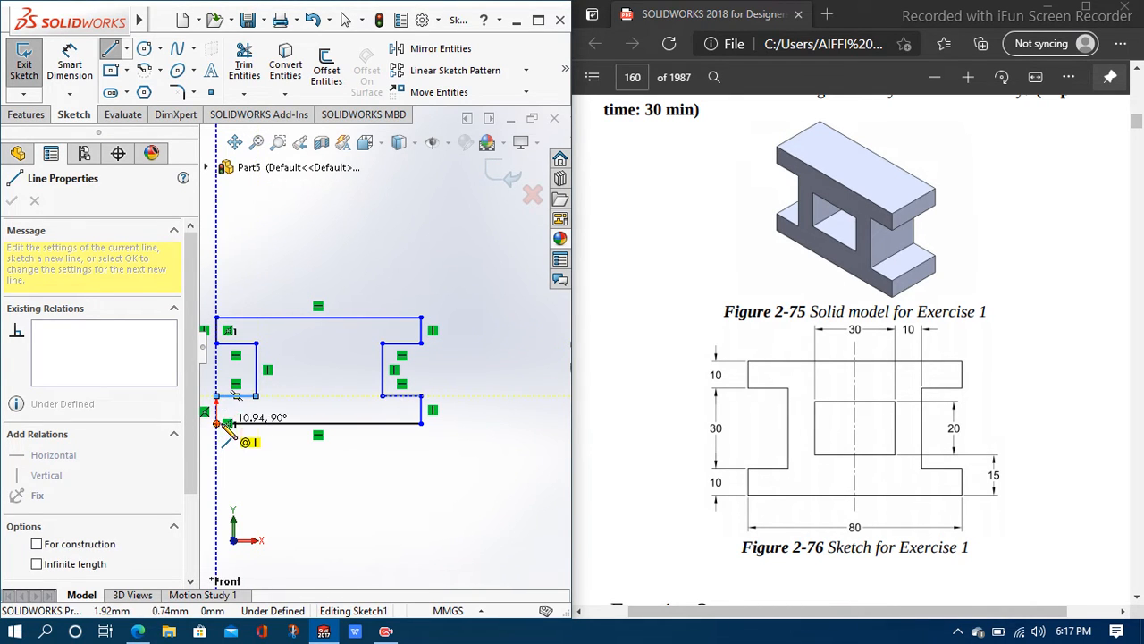
click(217, 424)
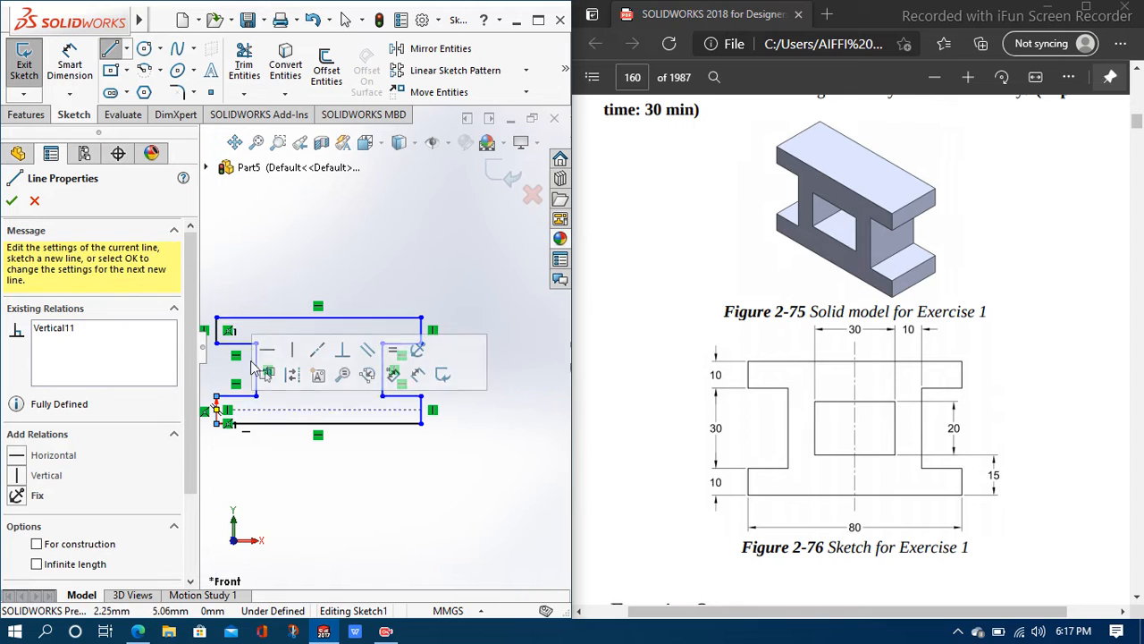
right_click(298, 243)
click(329, 256)
key(f)
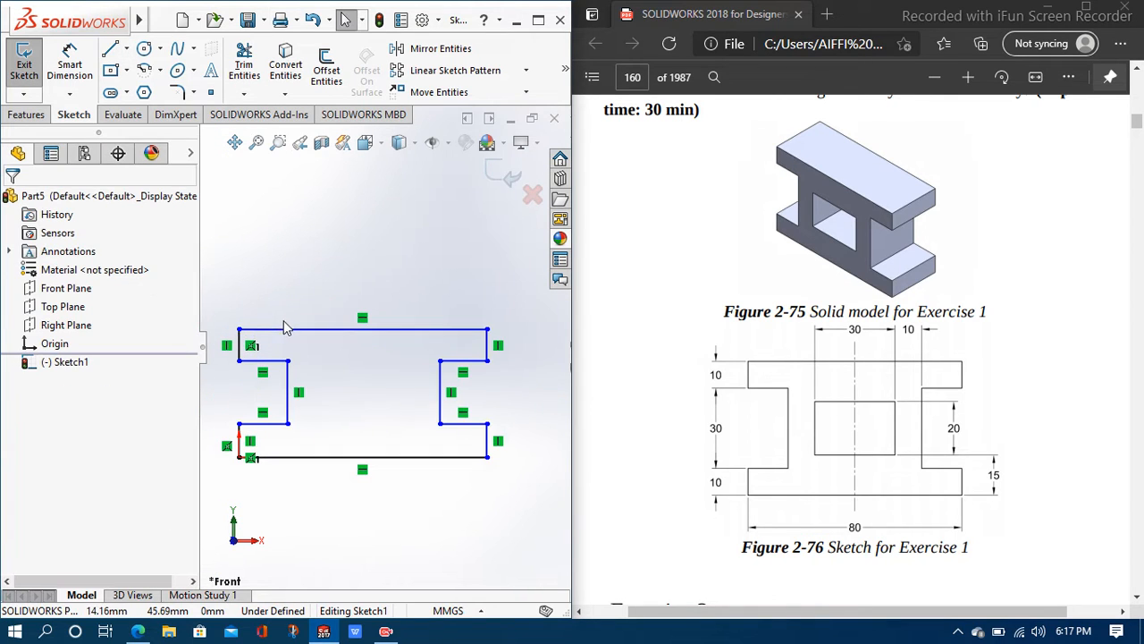
Dimension the bottom edge of the I-shaped profile to 80 mm with Smart Dimension
click(70, 67)
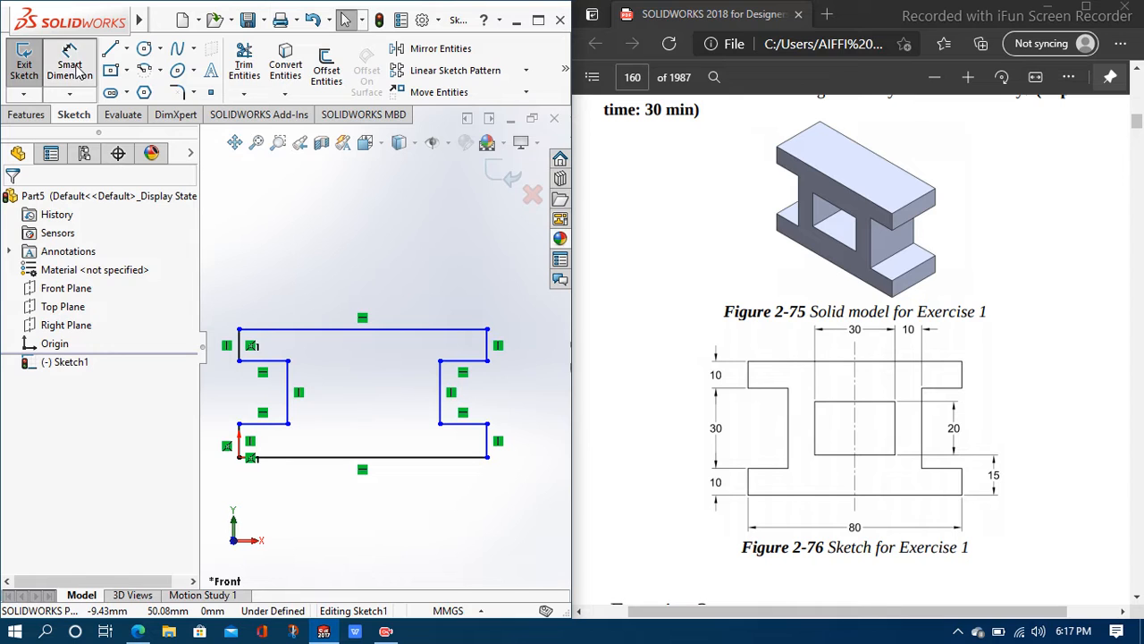
click(295, 457)
click(307, 522)
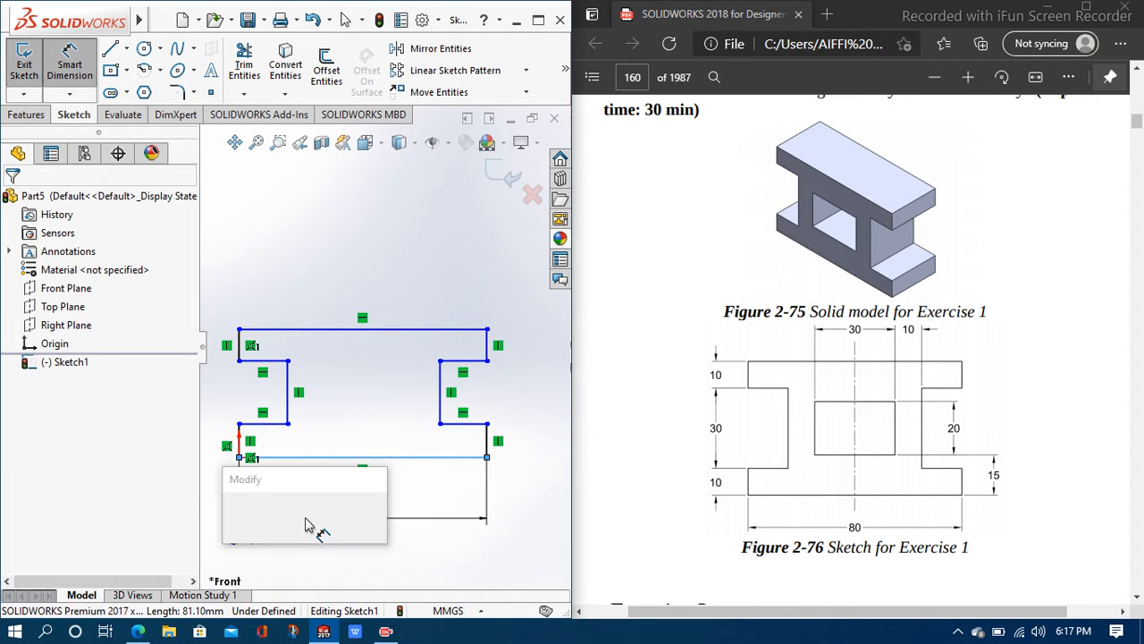
text(80)
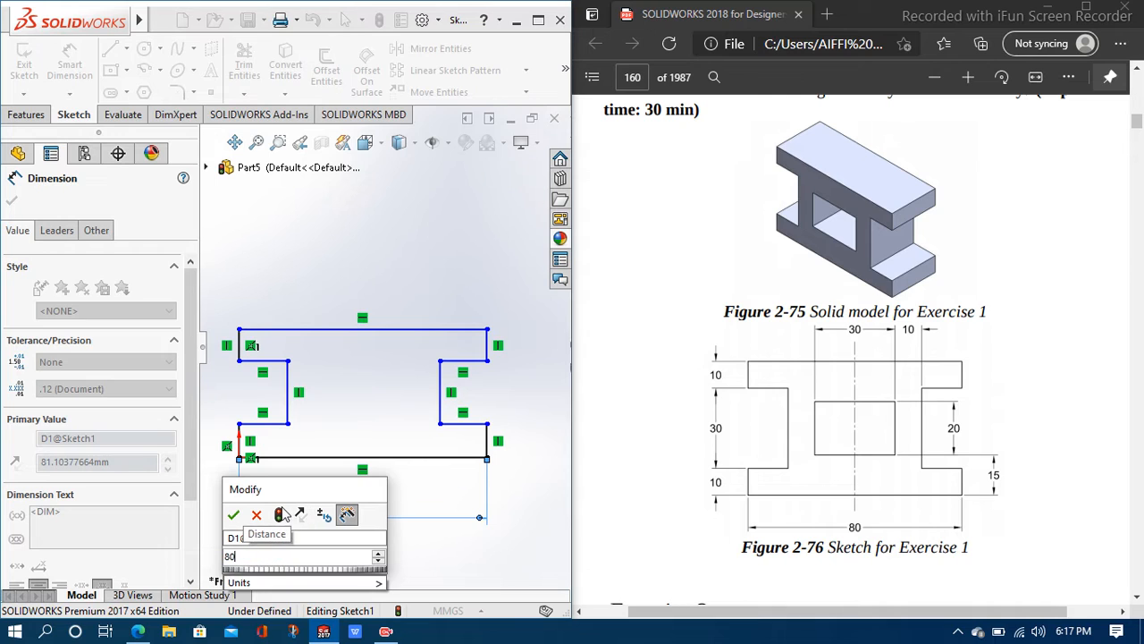
click(235, 516)
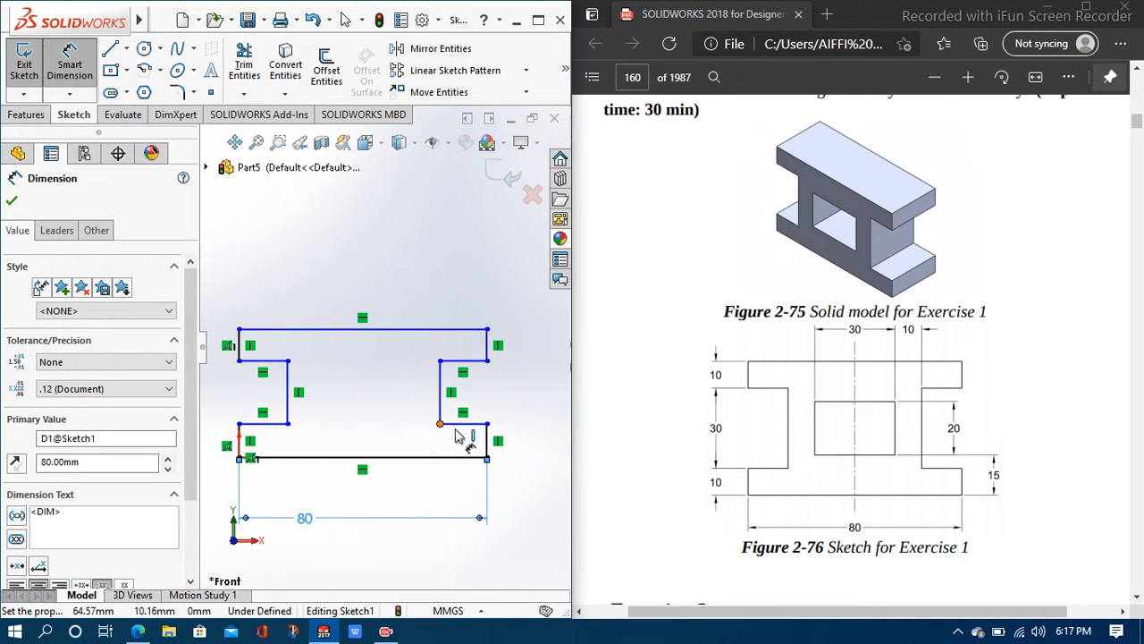
Dimension the lower flange's right end to 10 mm and the right notch's vertical edge to 20 mm
click(489, 451)
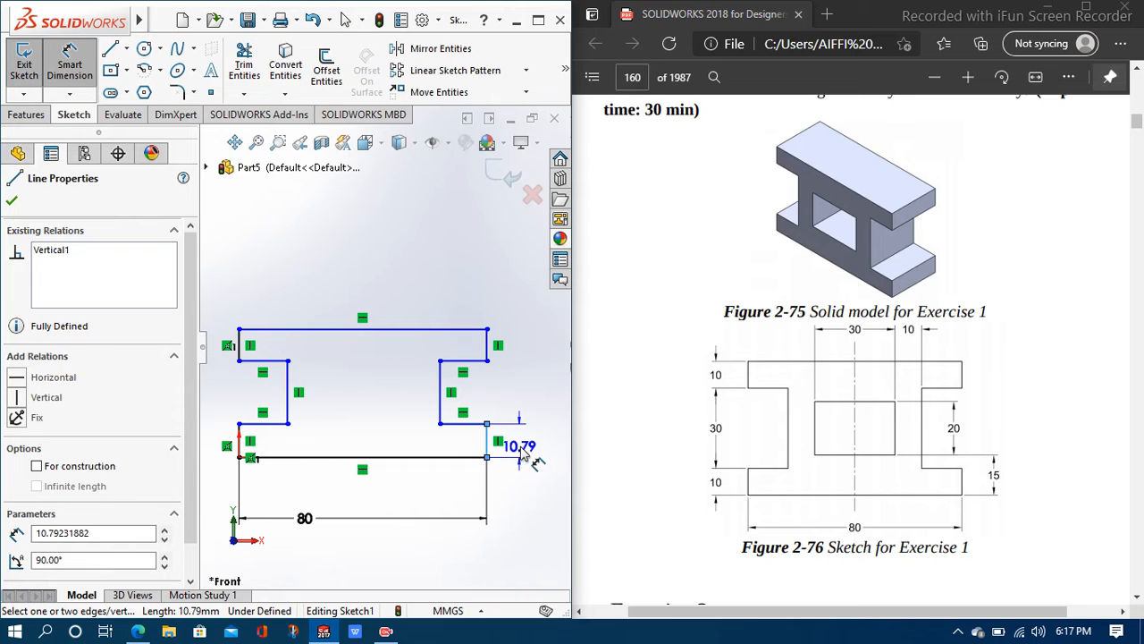
click(523, 453)
text(10)
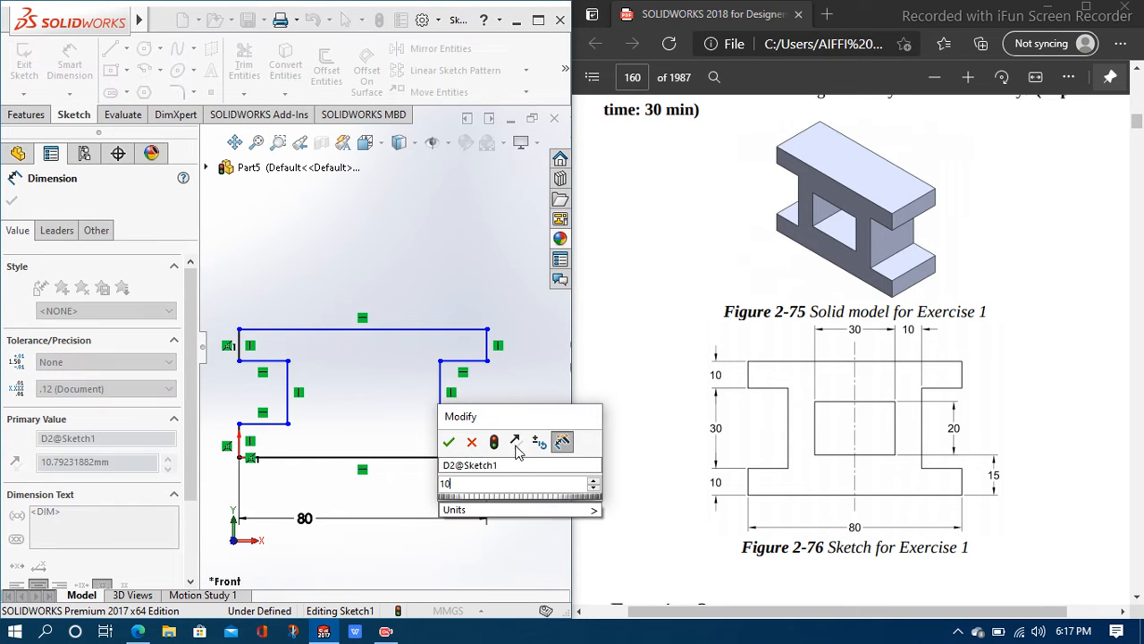
click(449, 444)
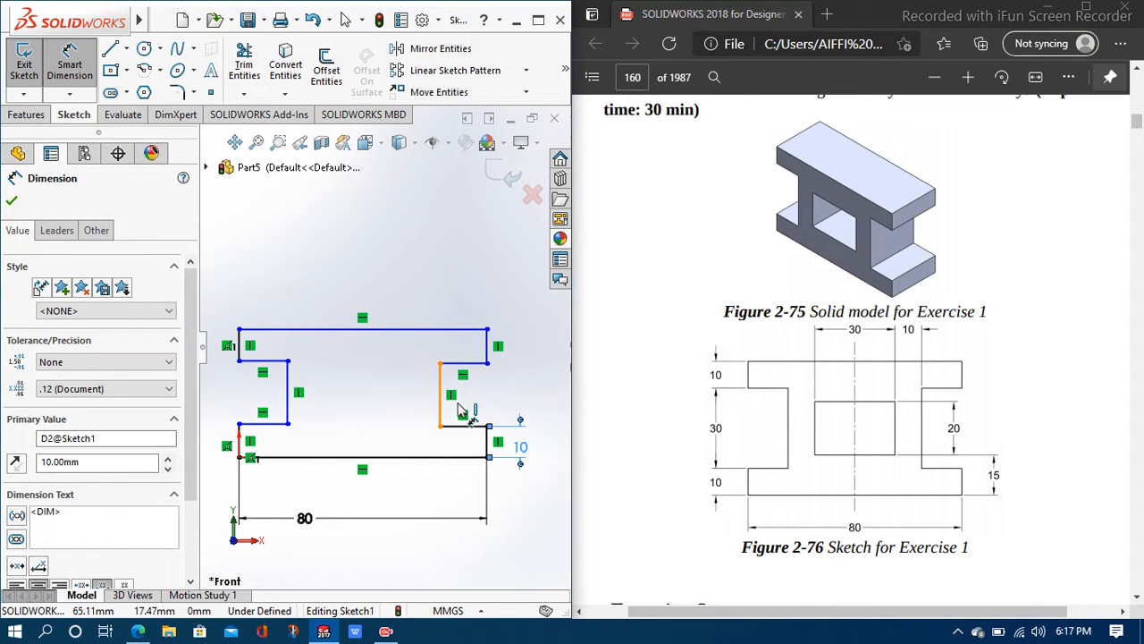
click(440, 404)
click(511, 407)
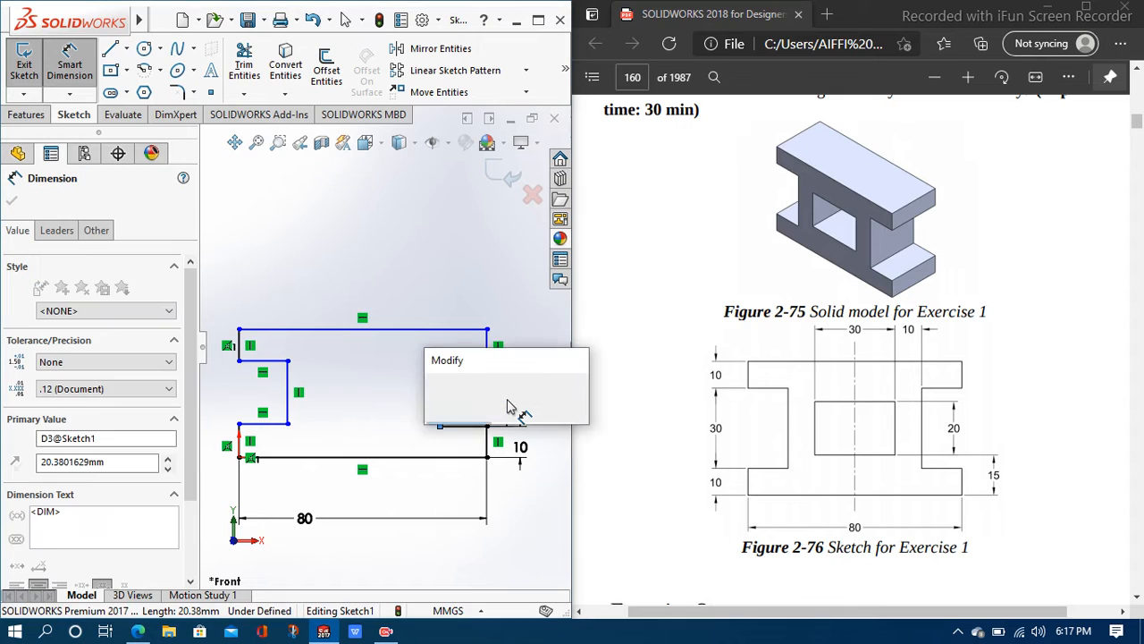
text(20)
click(436, 396)
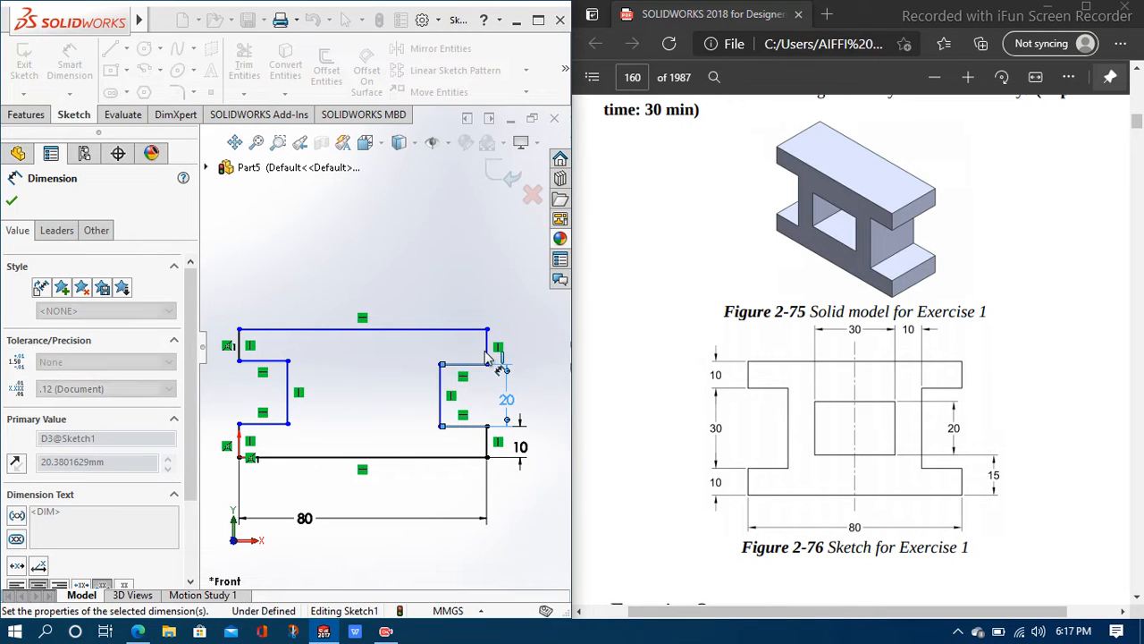
Dimension the upper flange's right end to 10 mm
click(488, 351)
click(518, 353)
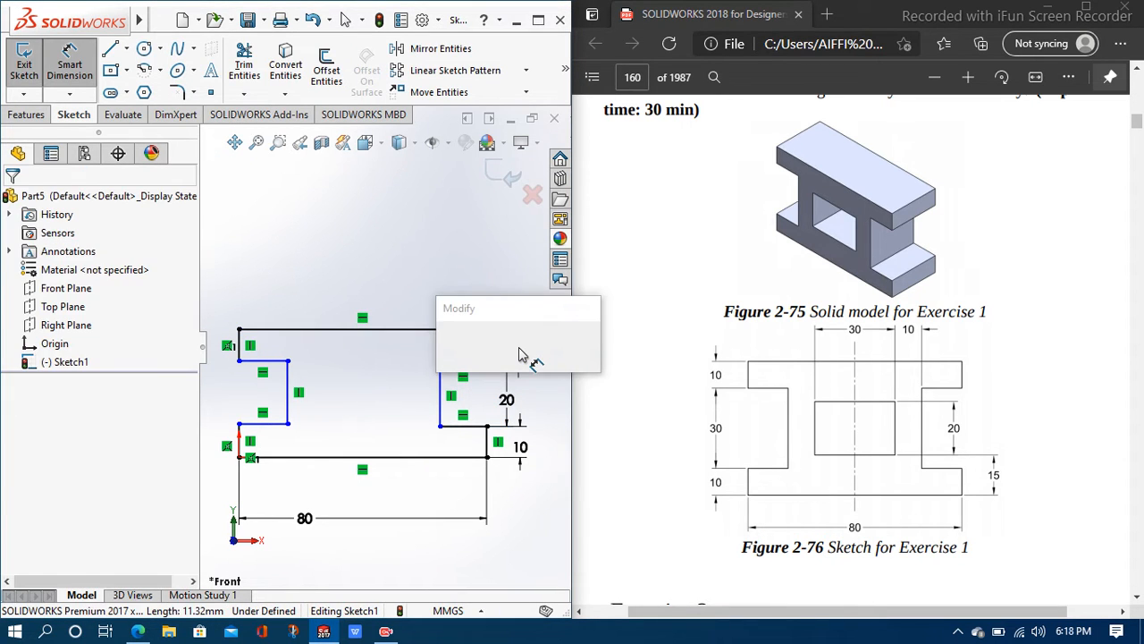
text(10)
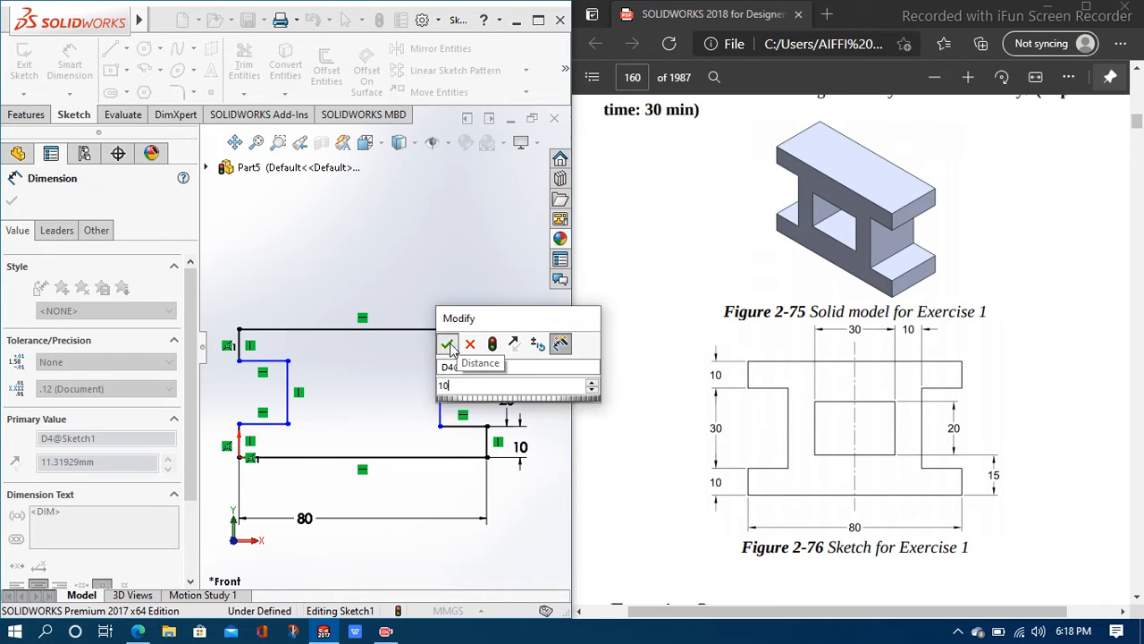
click(446, 344)
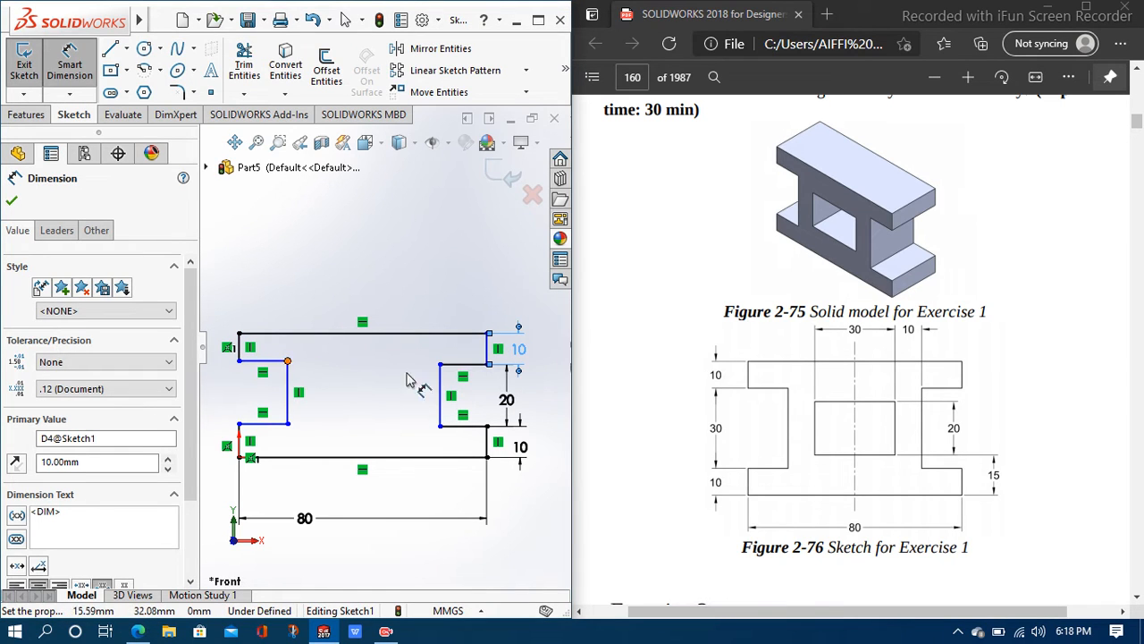
Dimension the upper horizontal edges of the right and left notches to 15 mm each
click(464, 365)
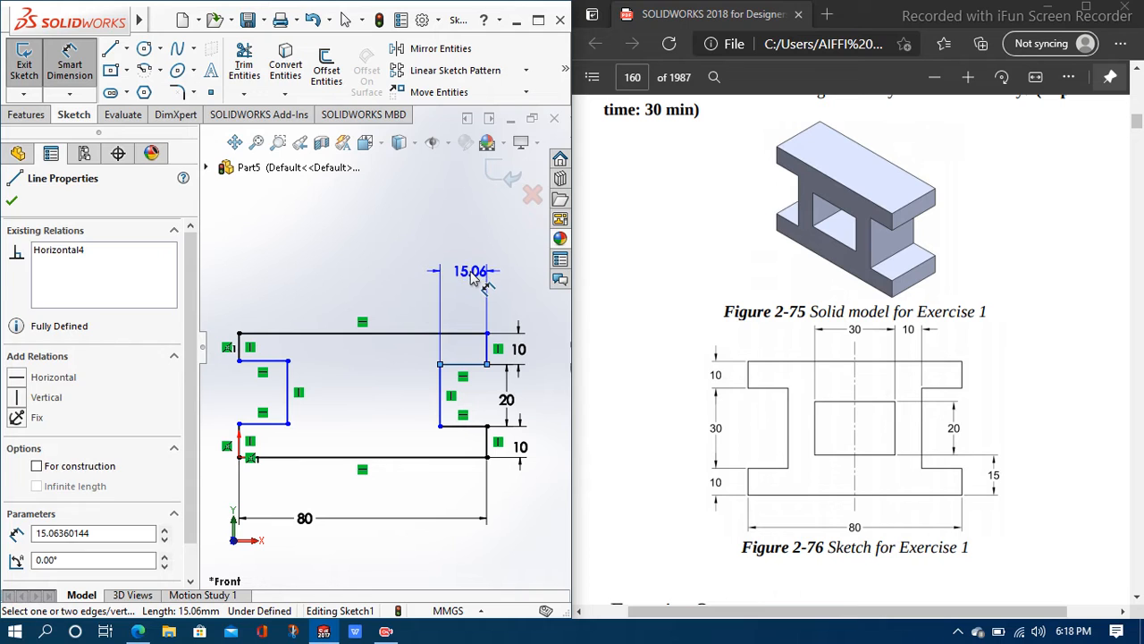
click(470, 270)
text(15)
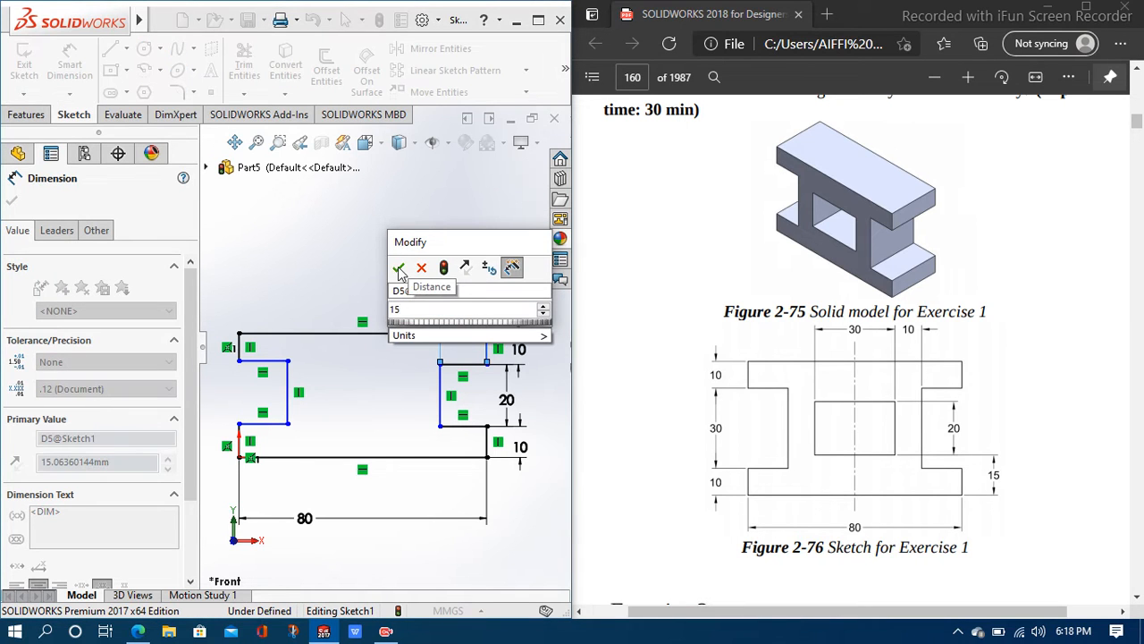
key(Return)
click(265, 361)
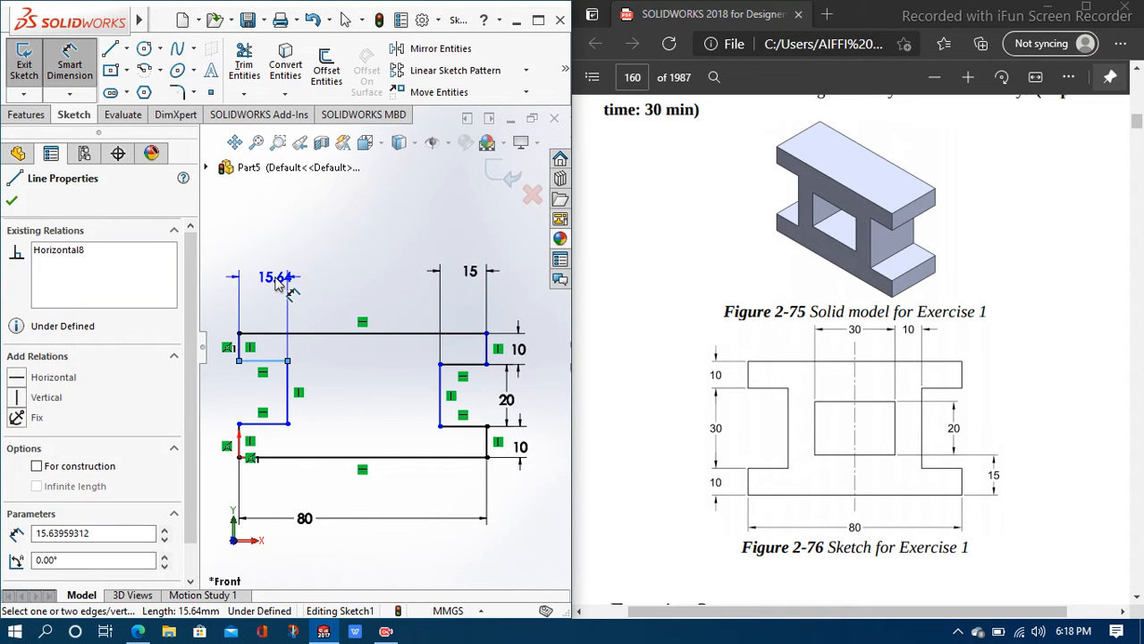
click(277, 284)
text(15)
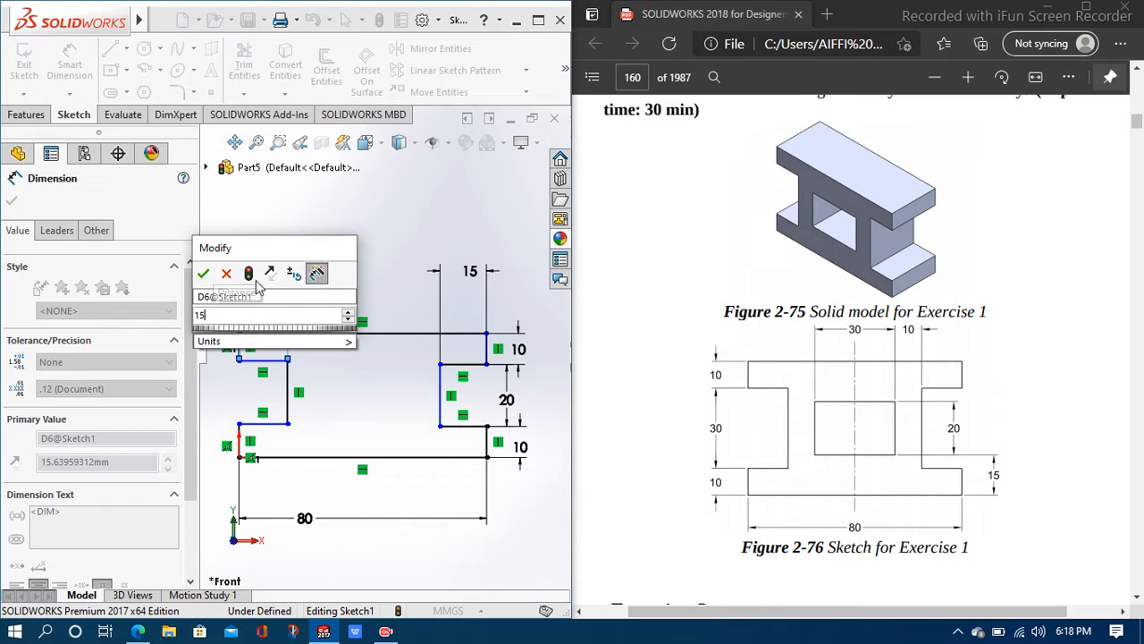
click(204, 273)
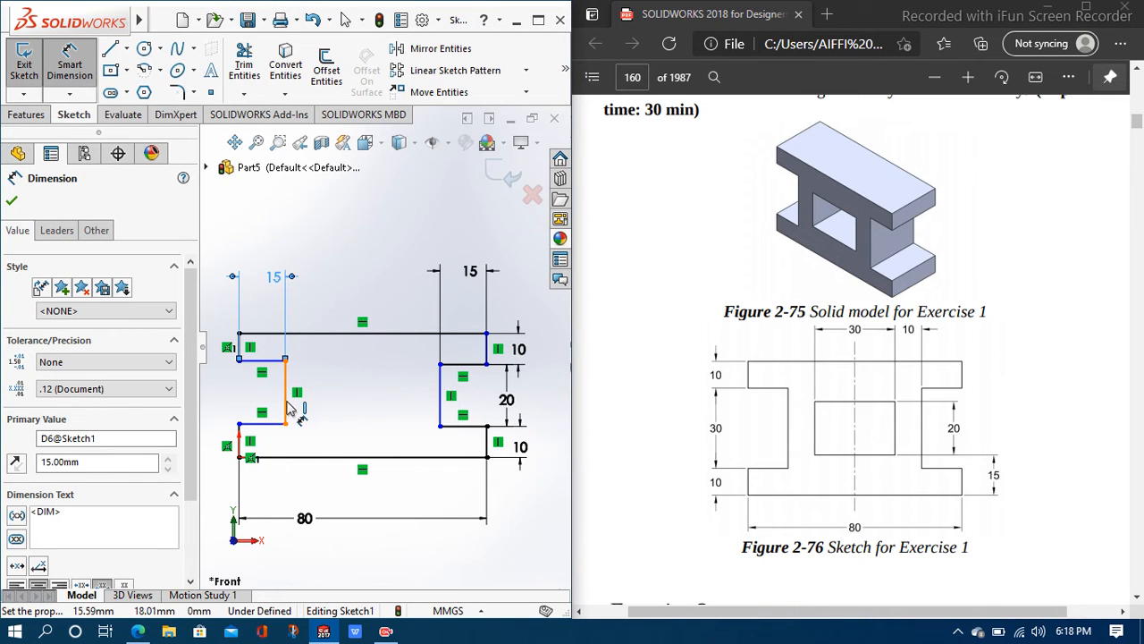
Dimension the left notch's vertical edge to 20 mm
click(286, 404)
click(230, 402)
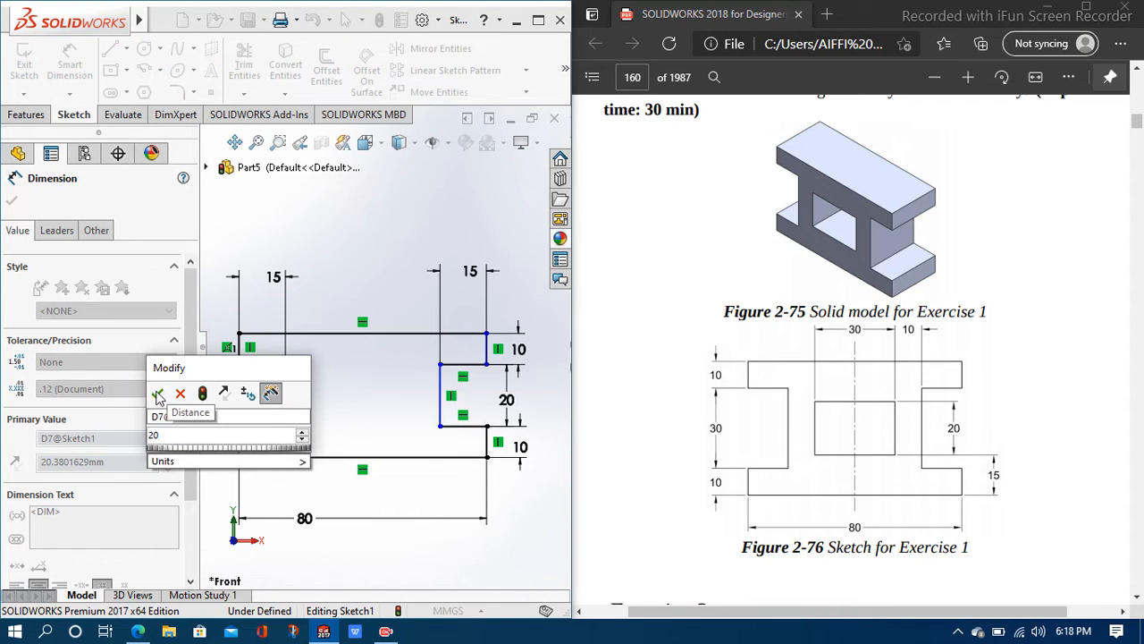
click(159, 389)
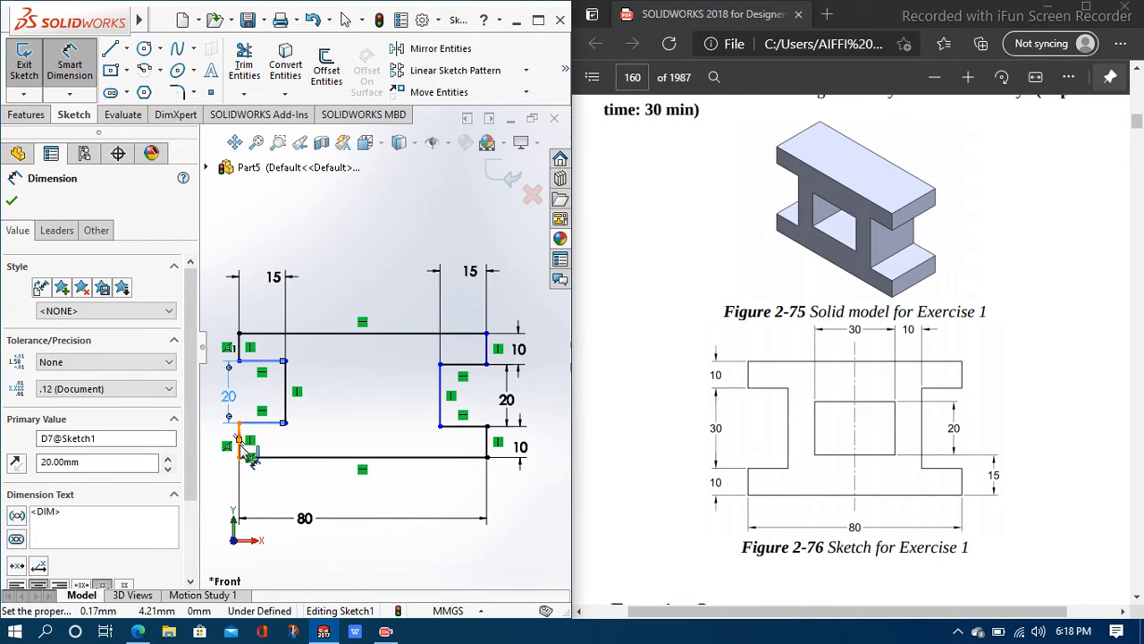
Dimension the lower flange's left end to 10 mm
click(241, 445)
click(239, 439)
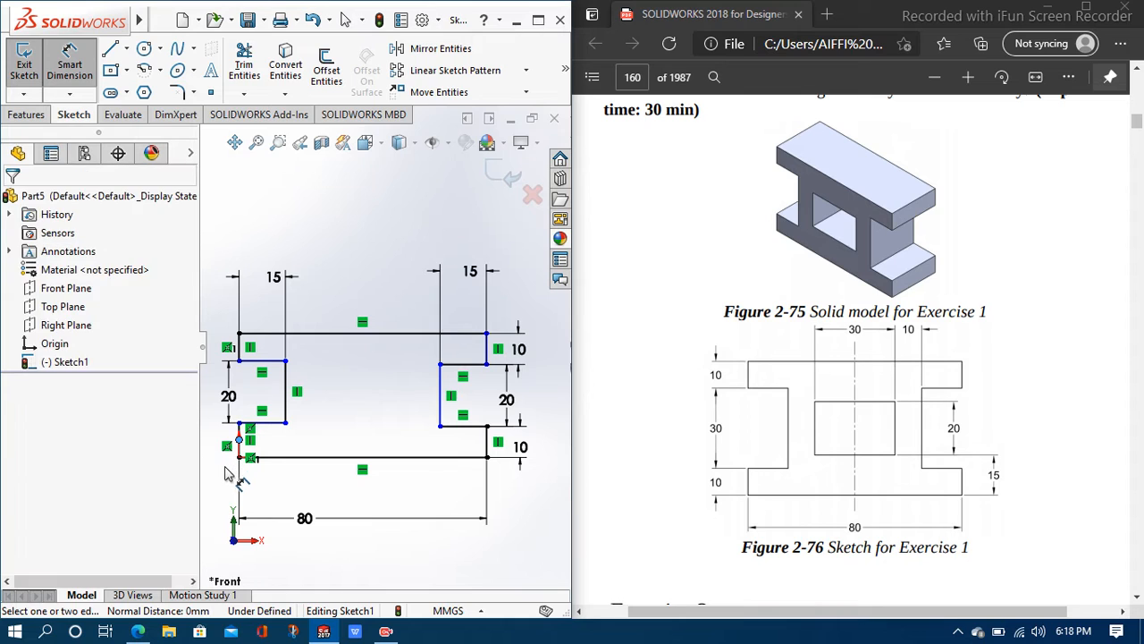
click(253, 239)
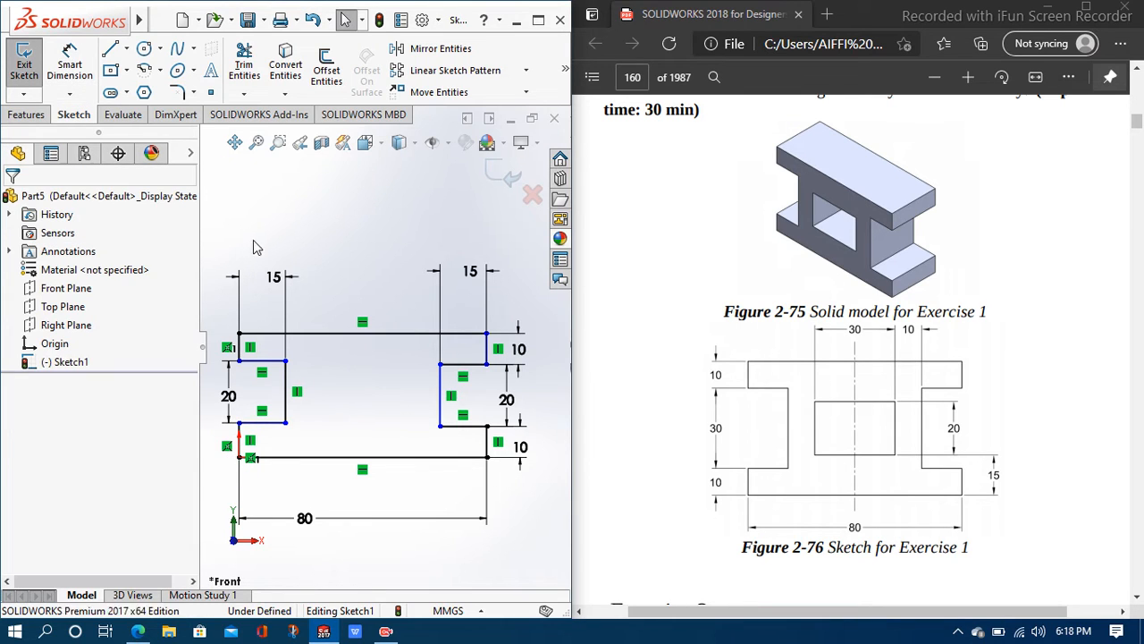
click(232, 454)
click(226, 455)
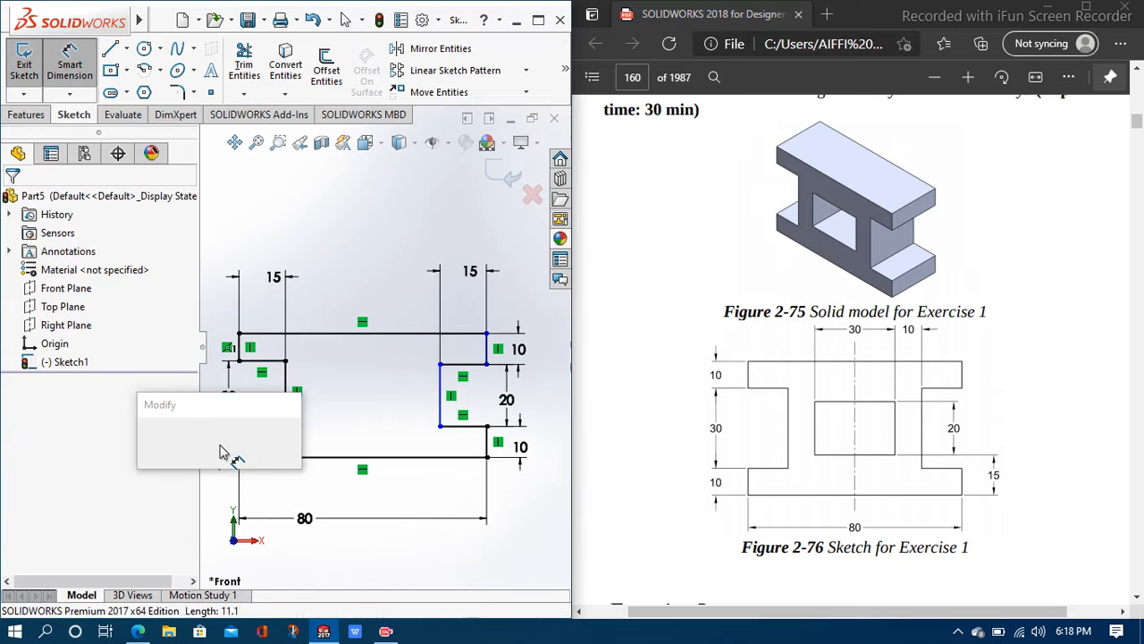
text(10)
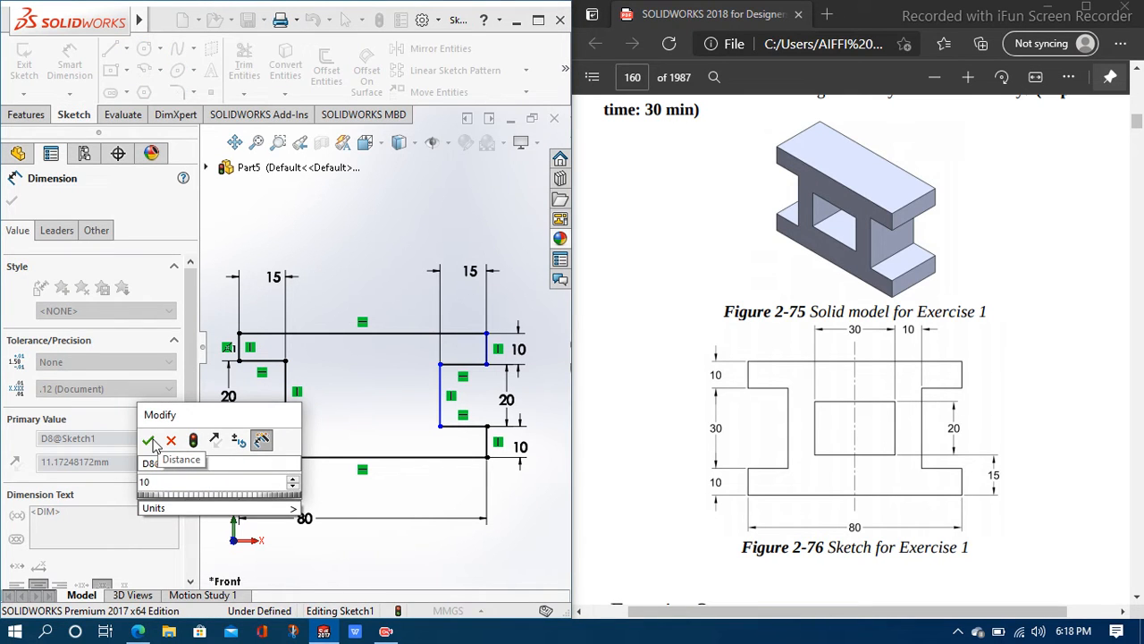
click(150, 439)
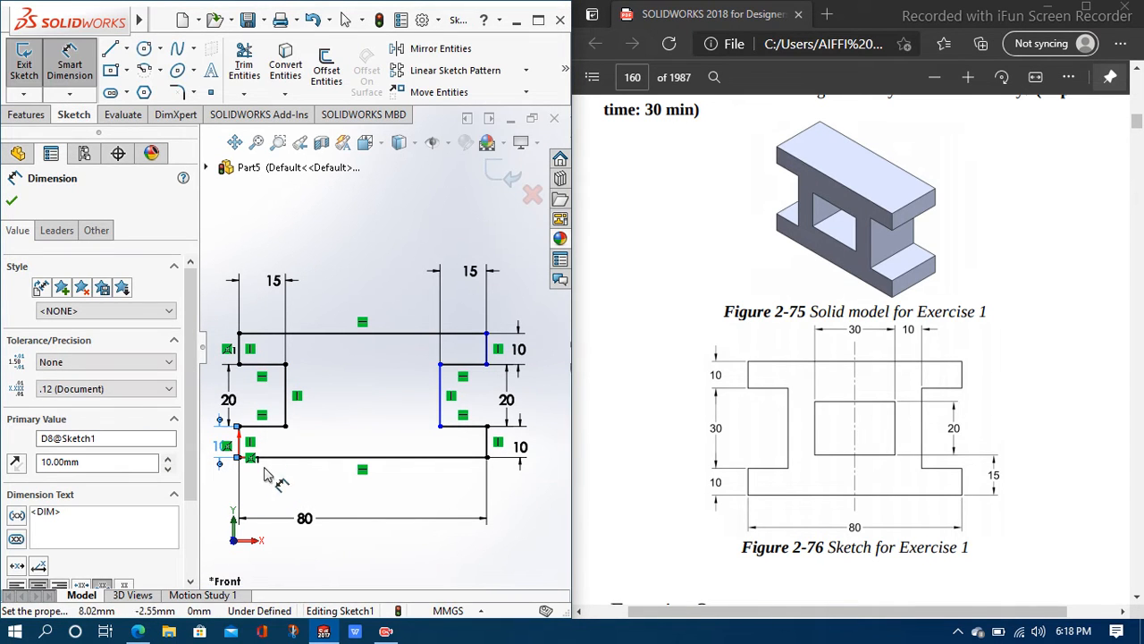
click(10, 202)
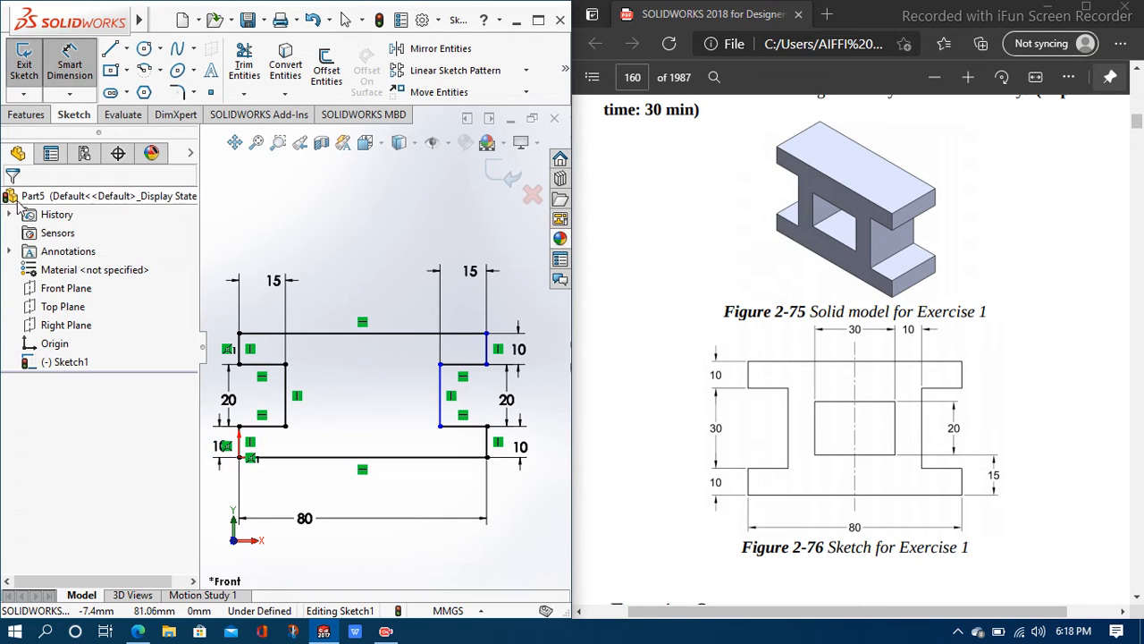
Draw a vertical centerline about 90 mm long through the midpoint of the profile, extending beyond its top and bottom edges
click(111, 51)
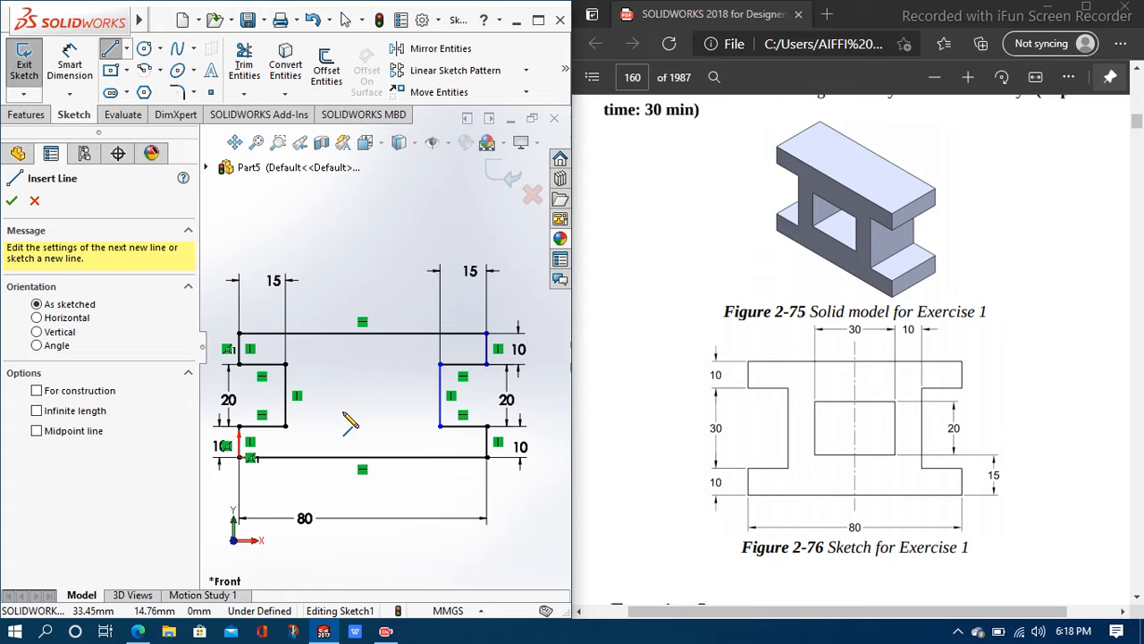
click(126, 49)
click(150, 91)
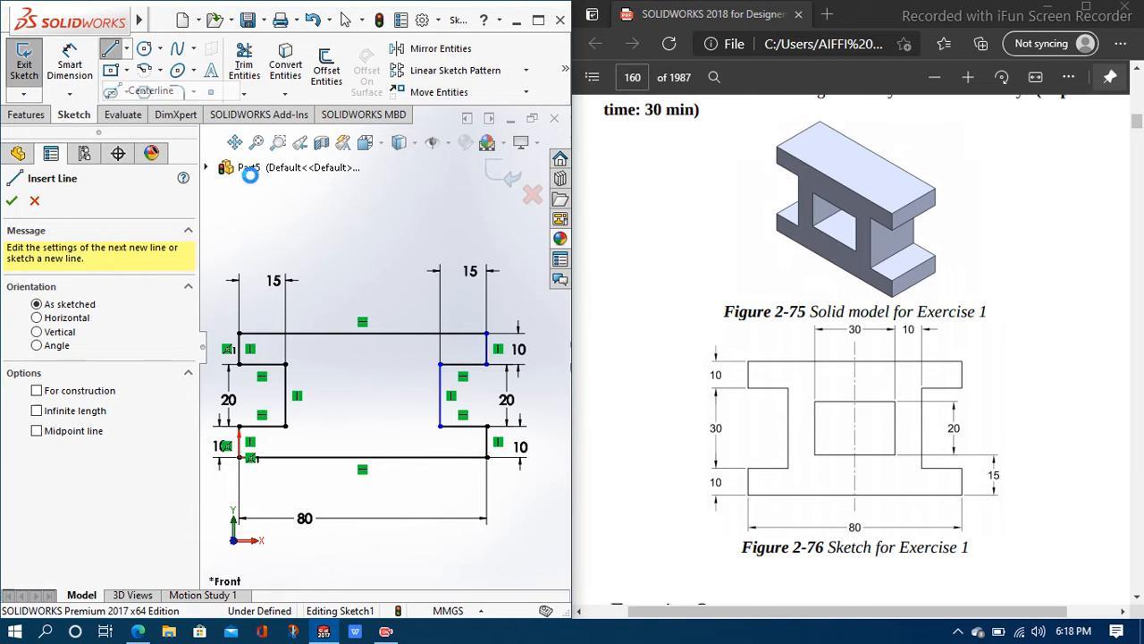
click(362, 457)
click(362, 506)
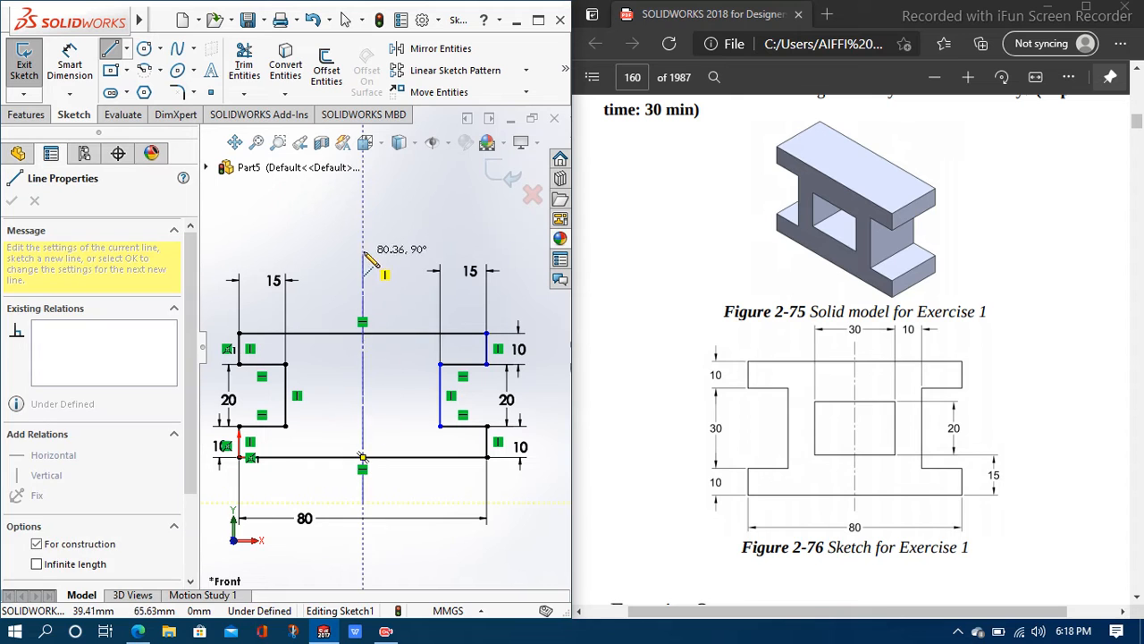
click(364, 222)
right_click(409, 227)
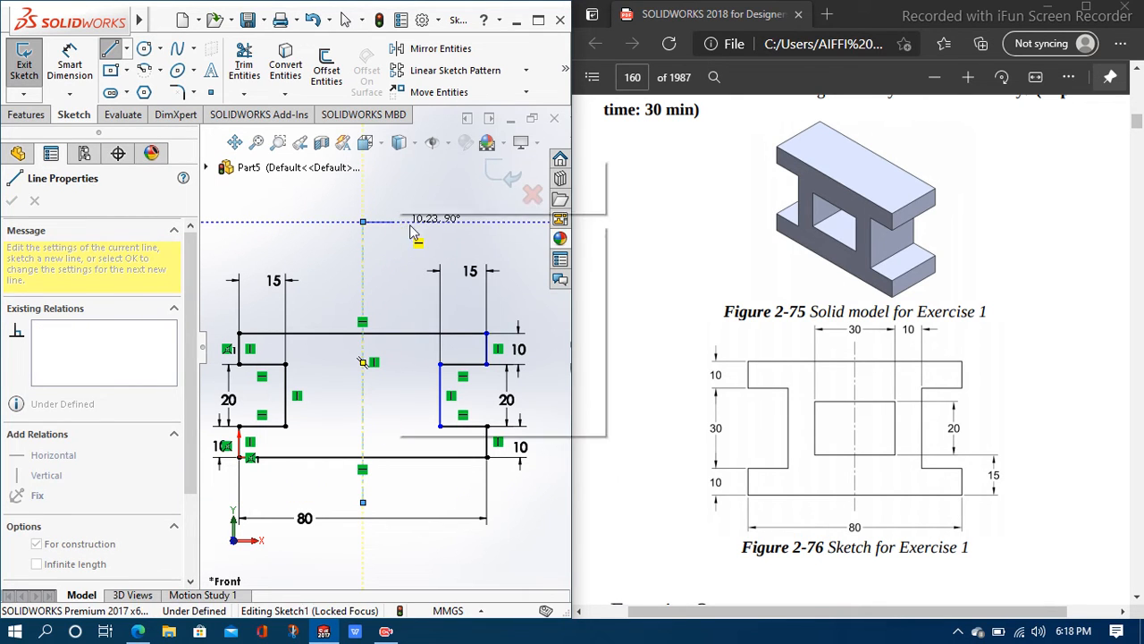
click(422, 234)
Turn on dynamic mirroring of sketch entities about the vertical centerline
mouse_move(565, 76)
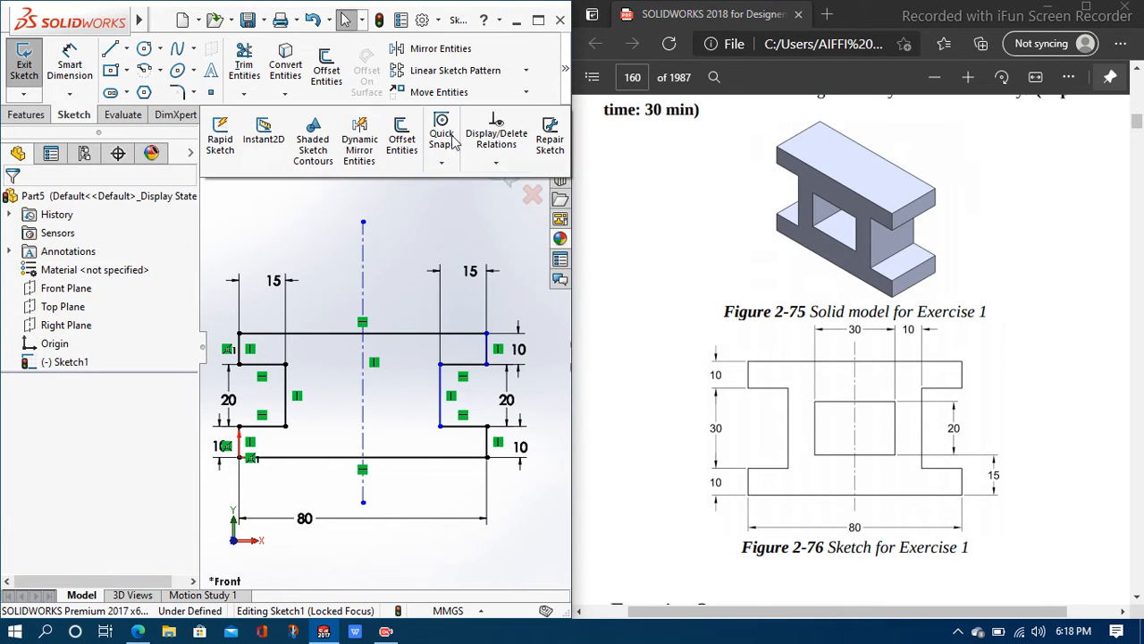
click(359, 145)
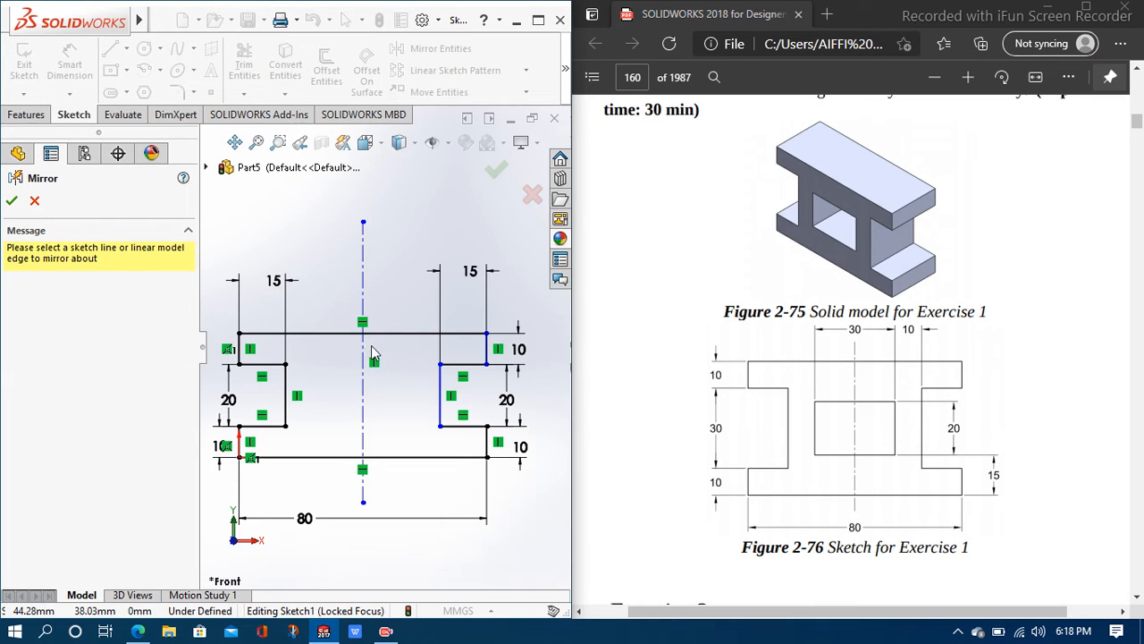
click(364, 361)
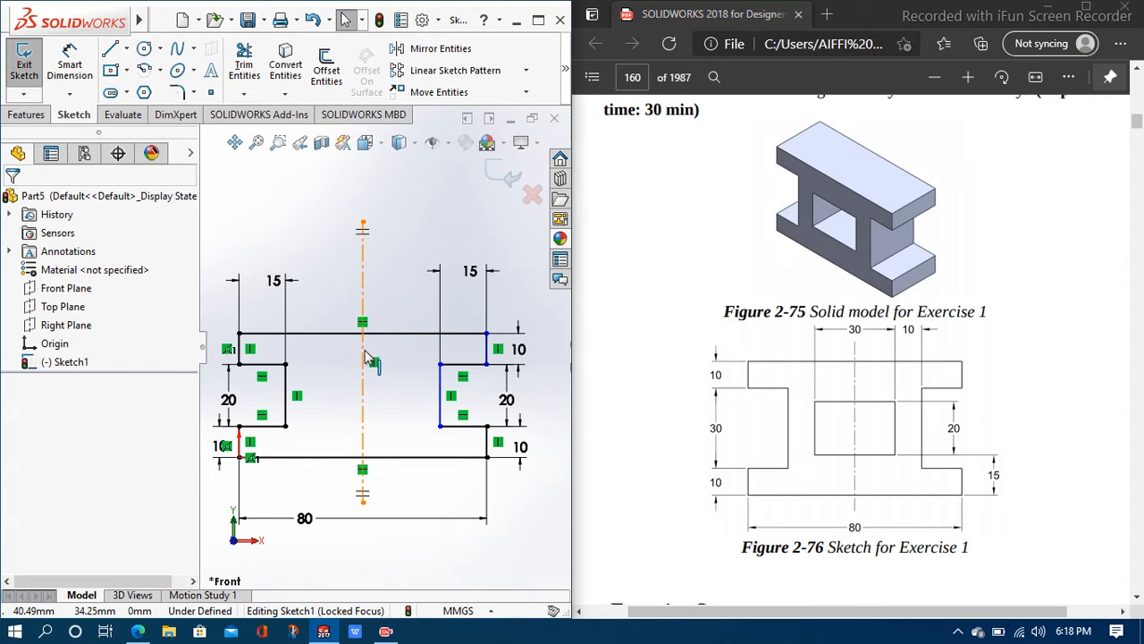
Draw a horizontal line about 14 mm long inside the web, ending on the centerline, as the mirrored lower edge of the inner rectangle
click(115, 51)
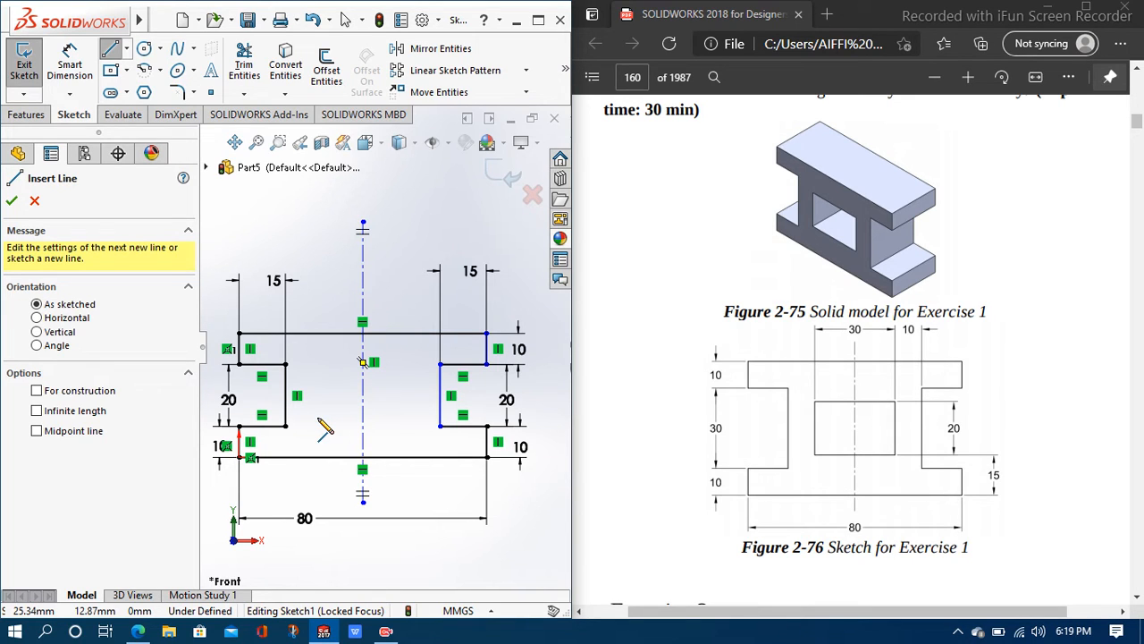
click(317, 413)
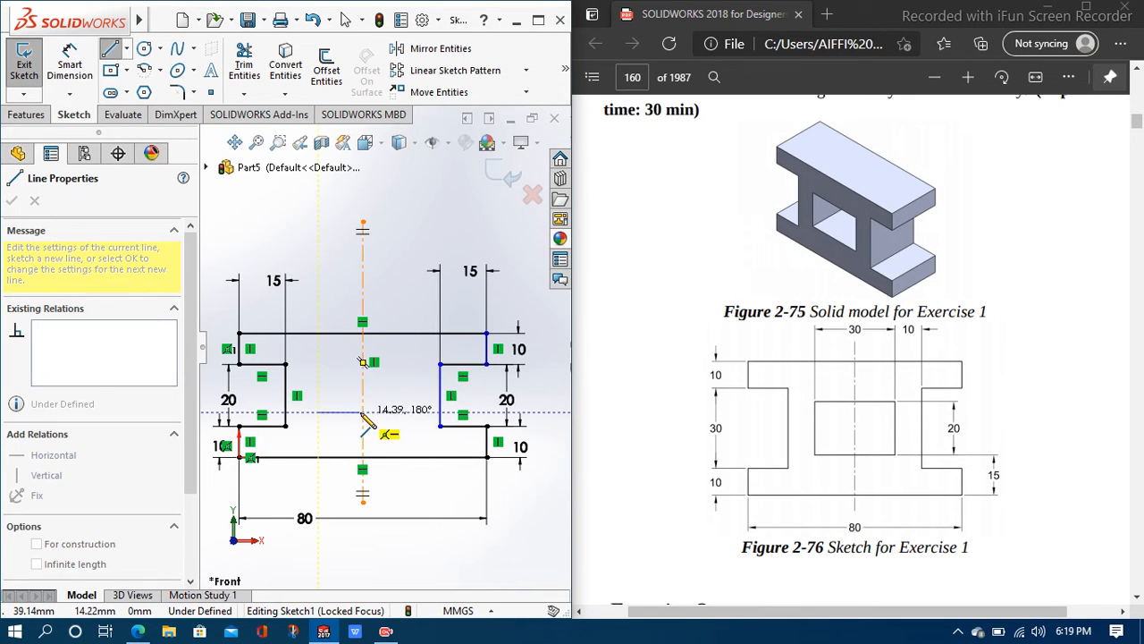
click(363, 413)
right_click(365, 392)
click(386, 401)
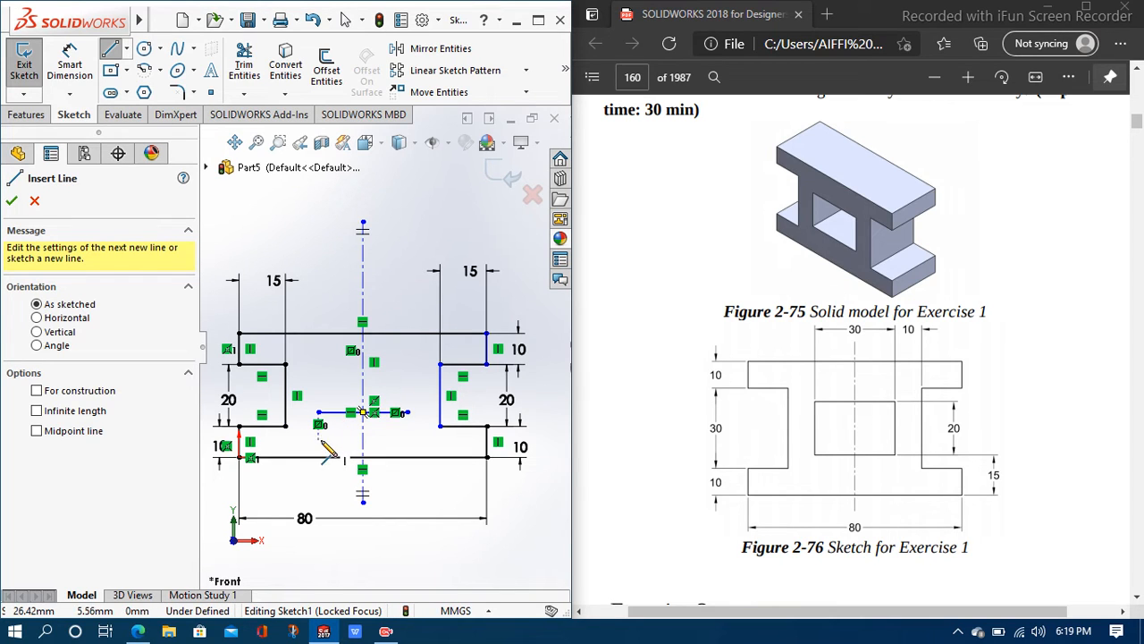
Draw the inner rectangle's left side about 15.5 mm high and its upper edge to the centerline, closing the mirrored rectangle
click(319, 412)
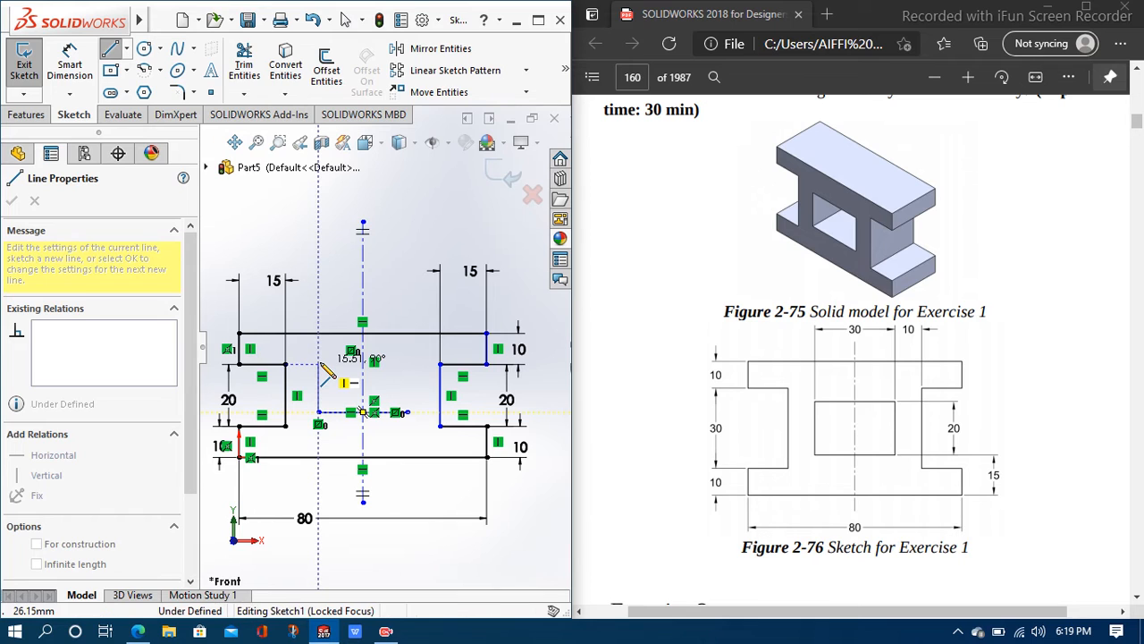
click(320, 364)
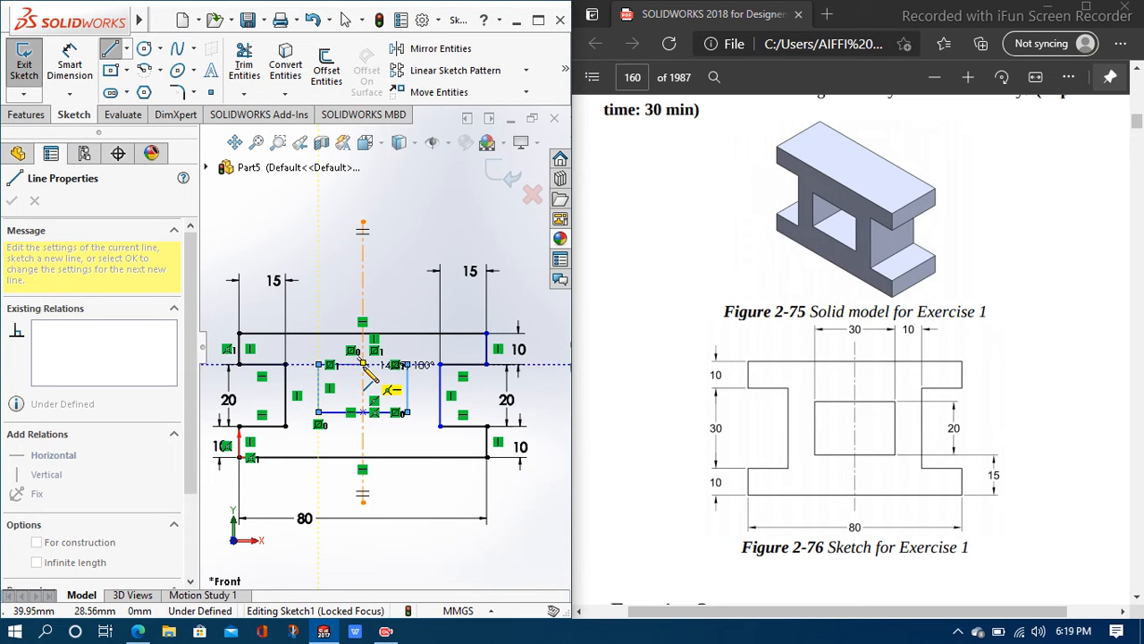
click(363, 364)
right_click(360, 366)
click(341, 295)
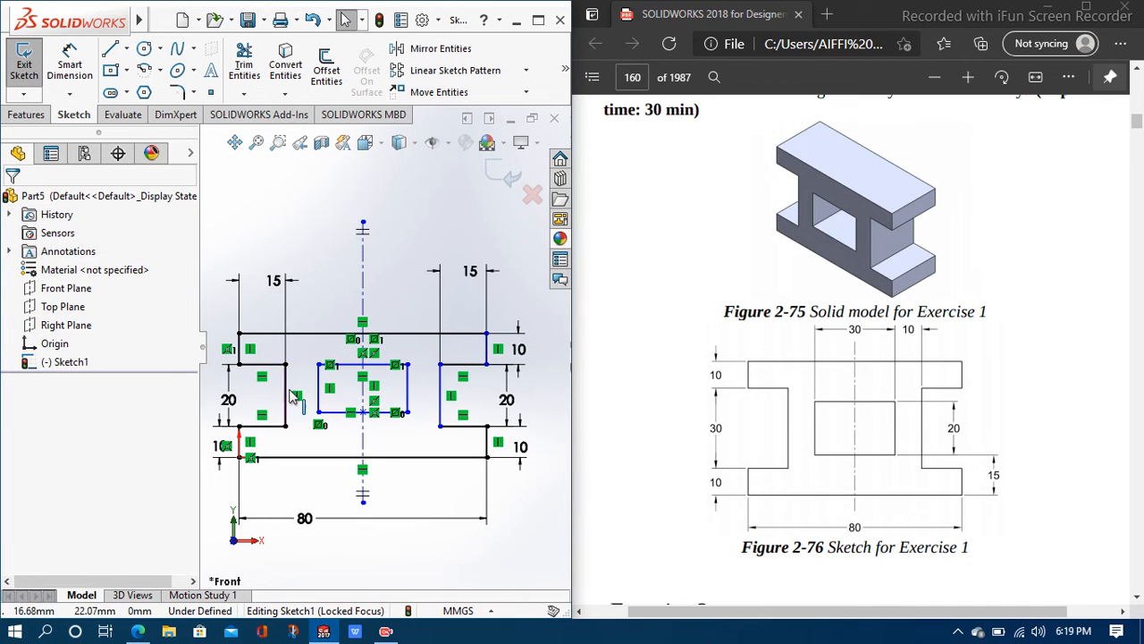
Set the vertical edge dimensions of the left and right notches to 30 mm each
double_click(229, 400)
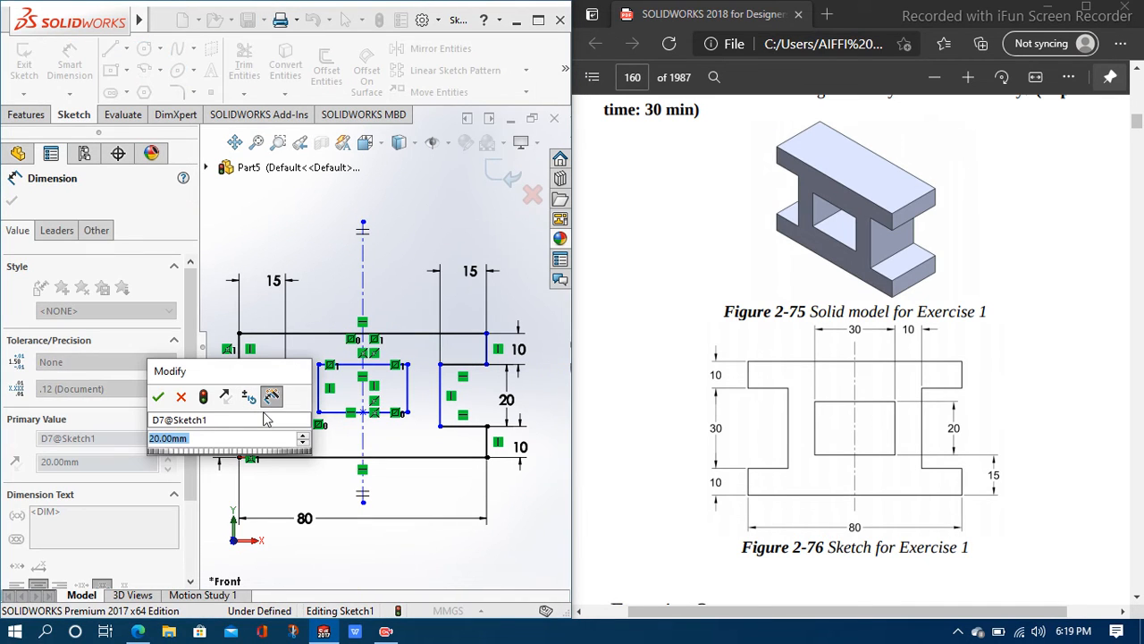
text(30)
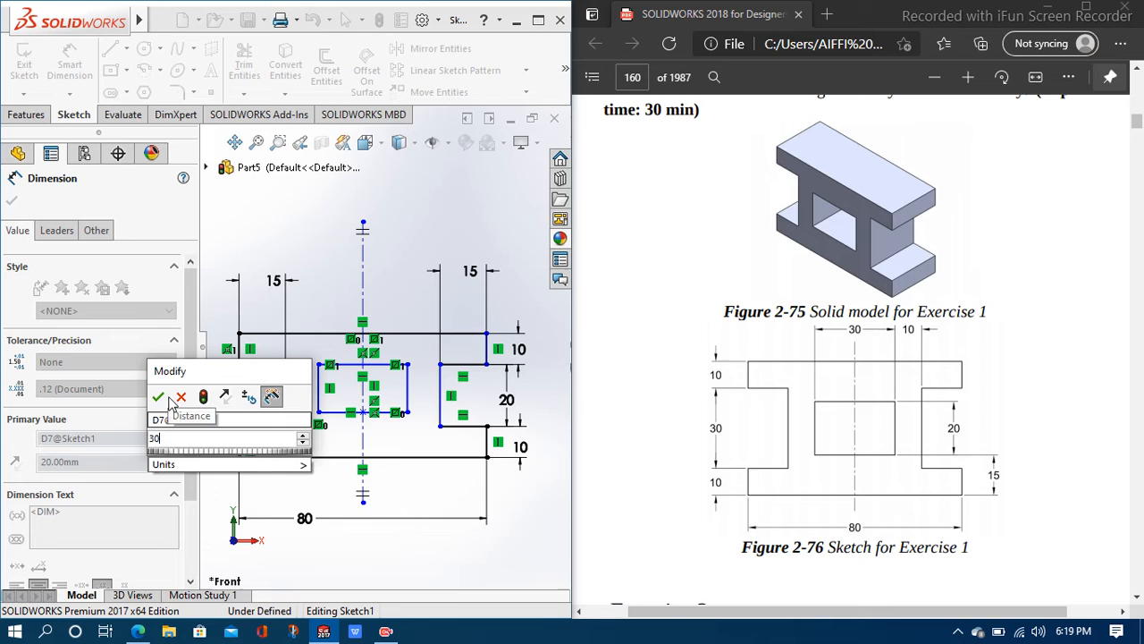
click(158, 396)
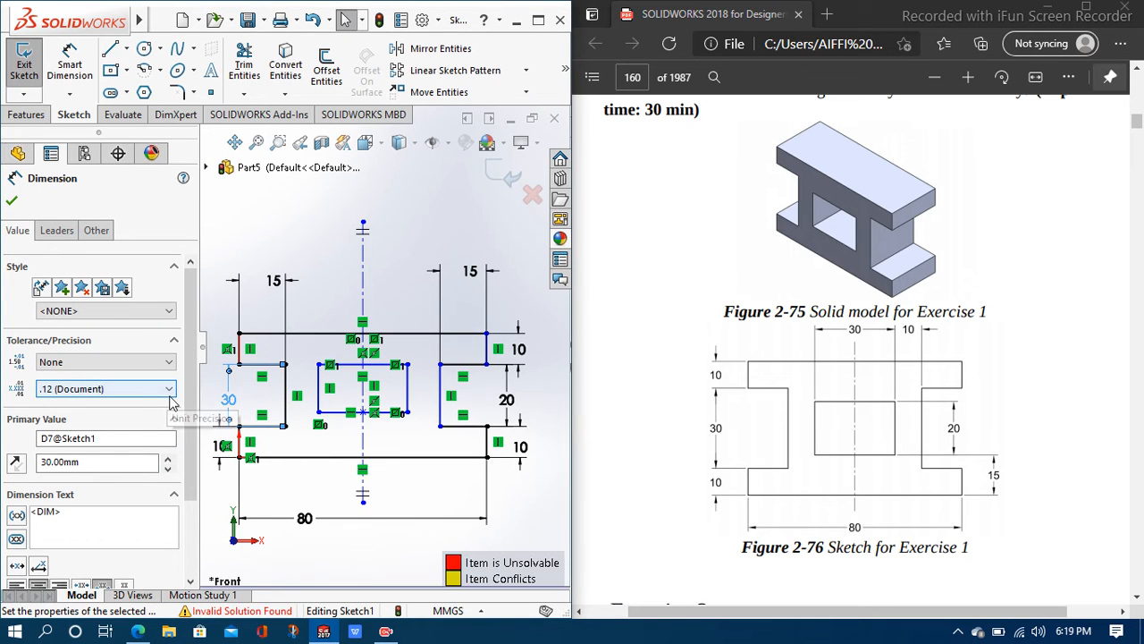
double_click(507, 401)
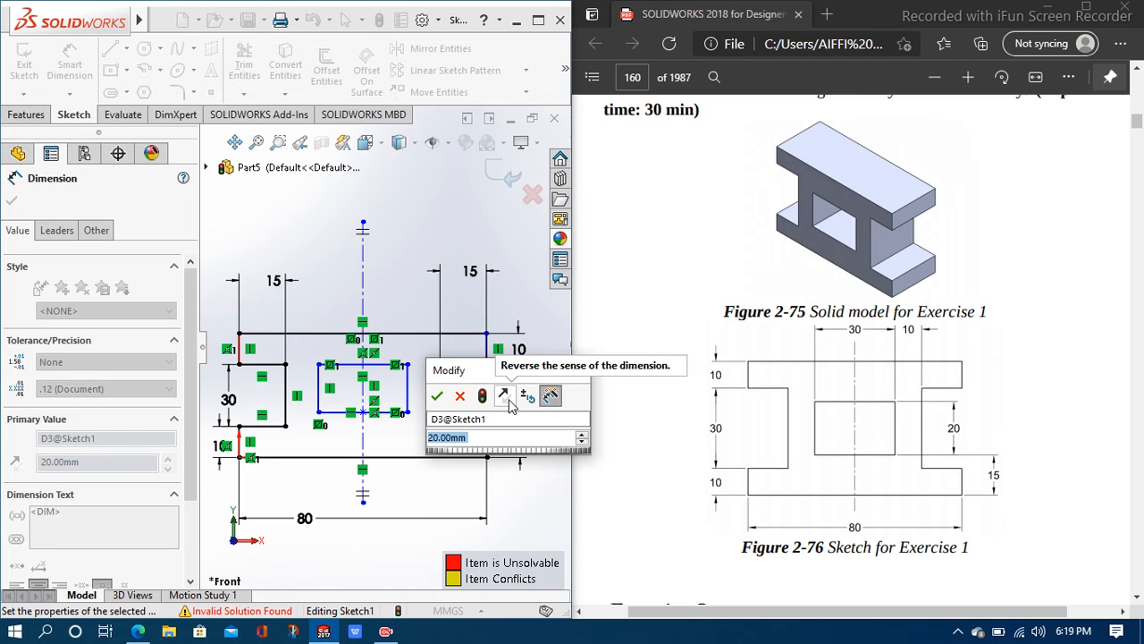
text(2)
key(BackSpace)
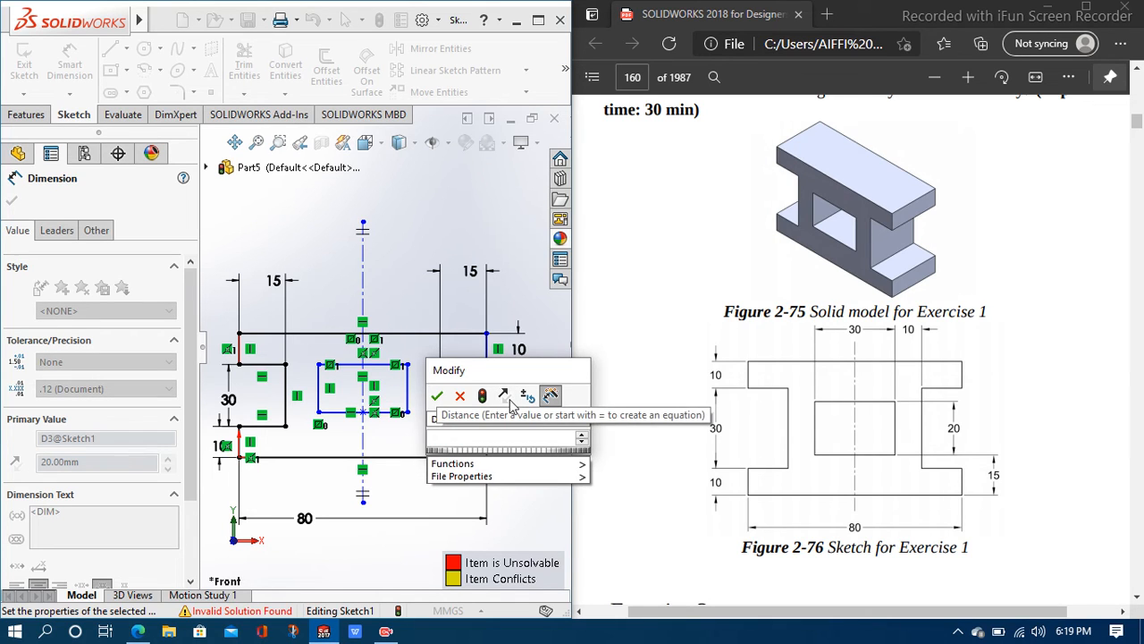
text(30)
click(438, 398)
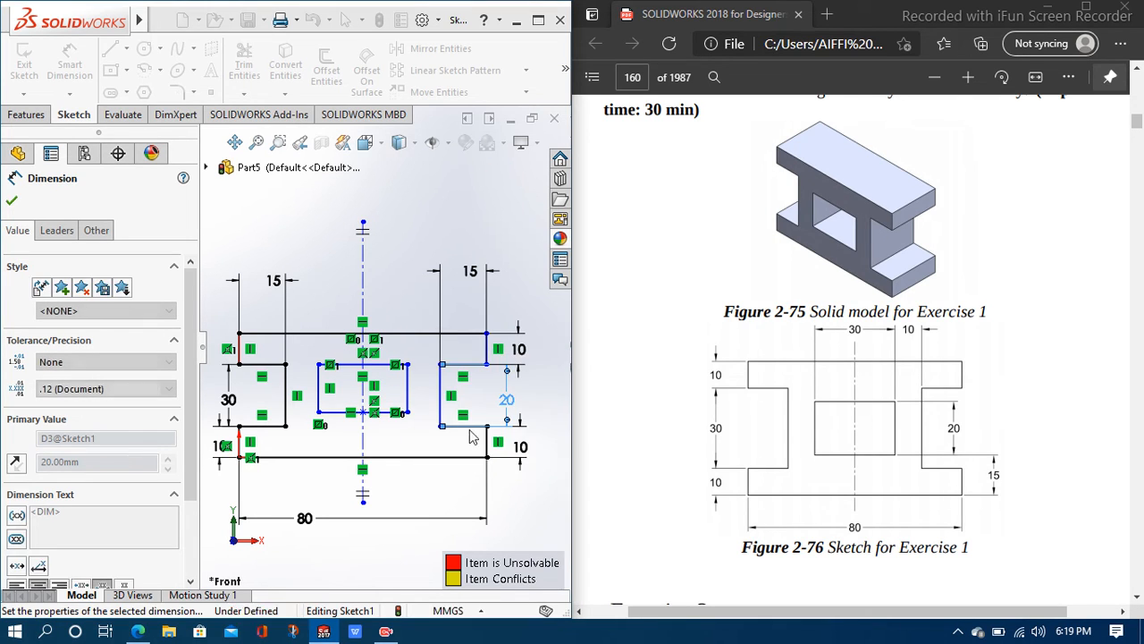
click(384, 554)
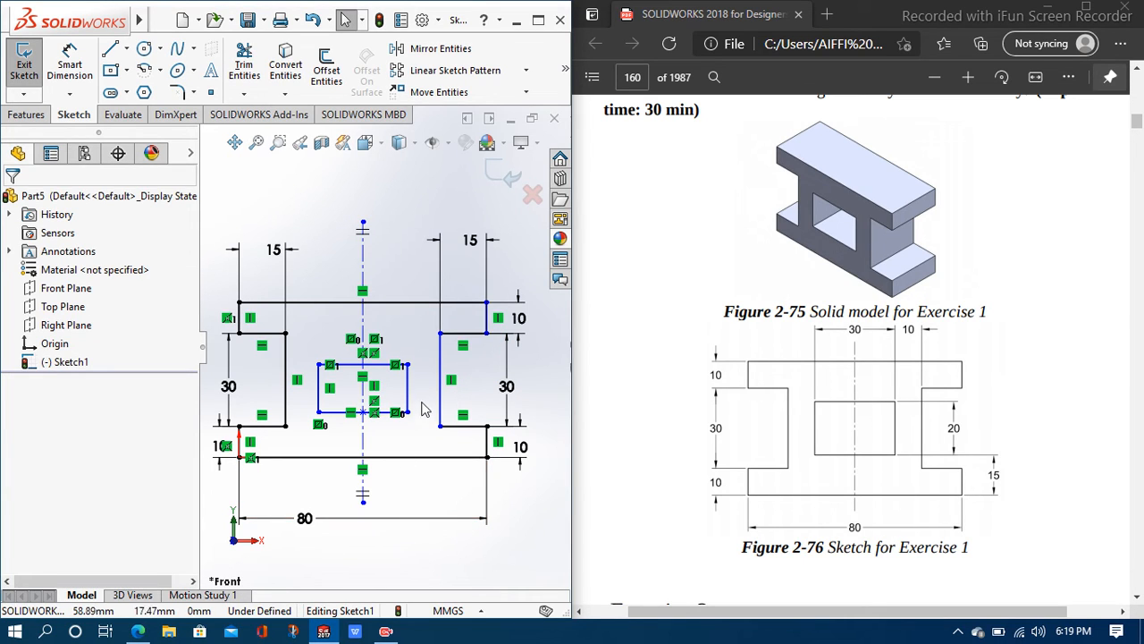
Dimension the inner rectangle's upper edge to 30 mm with Smart Dimension
click(70, 62)
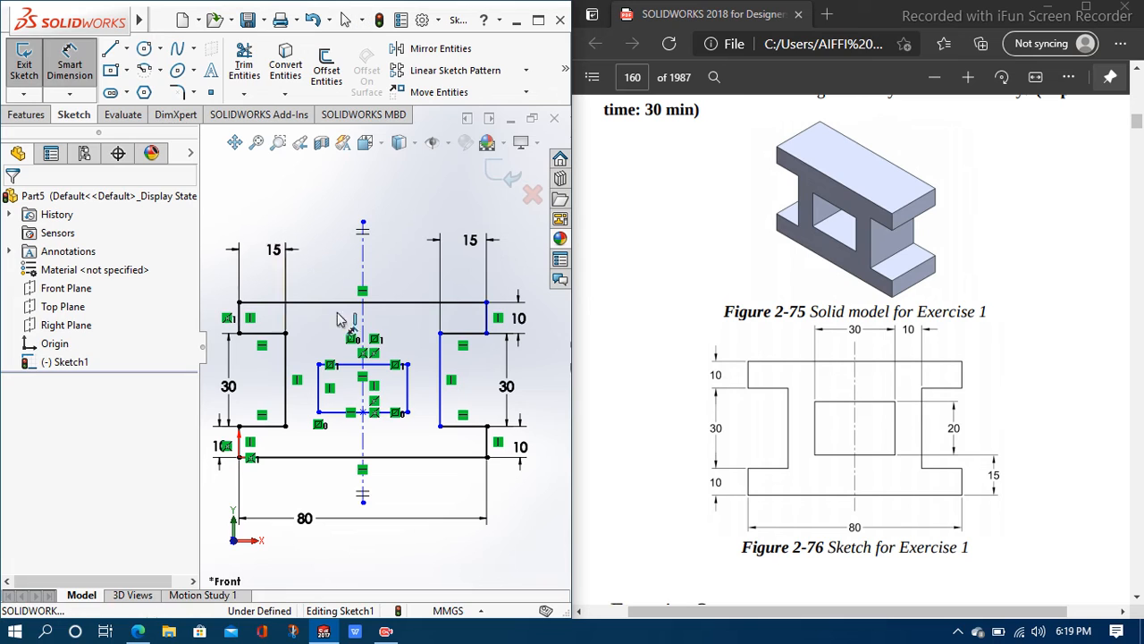
click(380, 371)
click(387, 264)
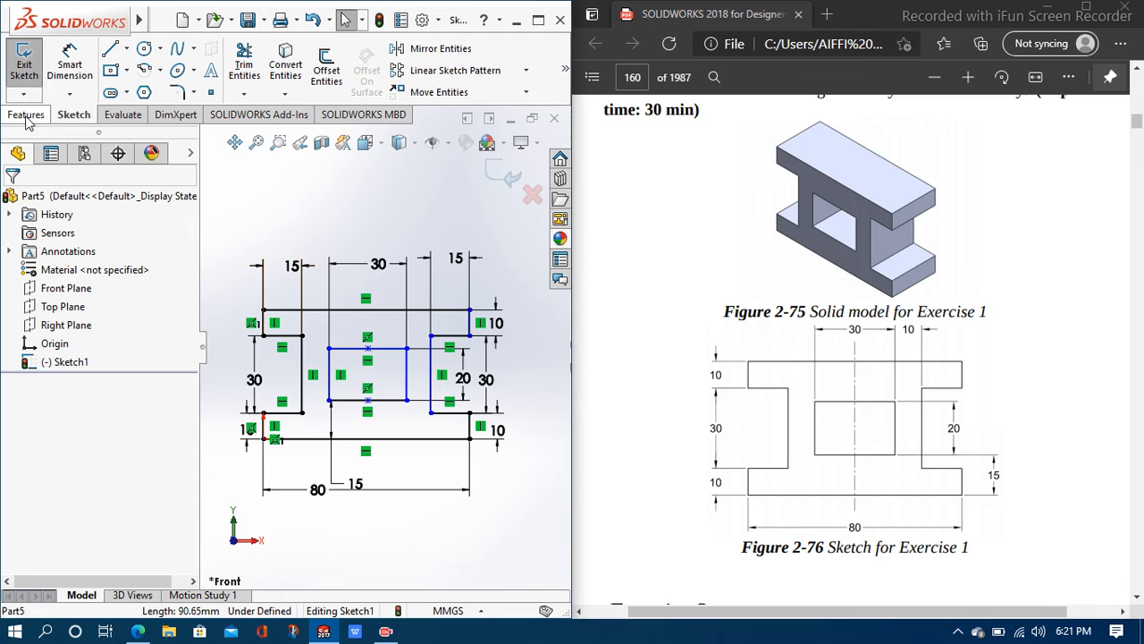
Extrude the I-shaped profile with its rectangular opening into a solid, using a blind Extruded Boss/Base from the sketch plane
click(26, 115)
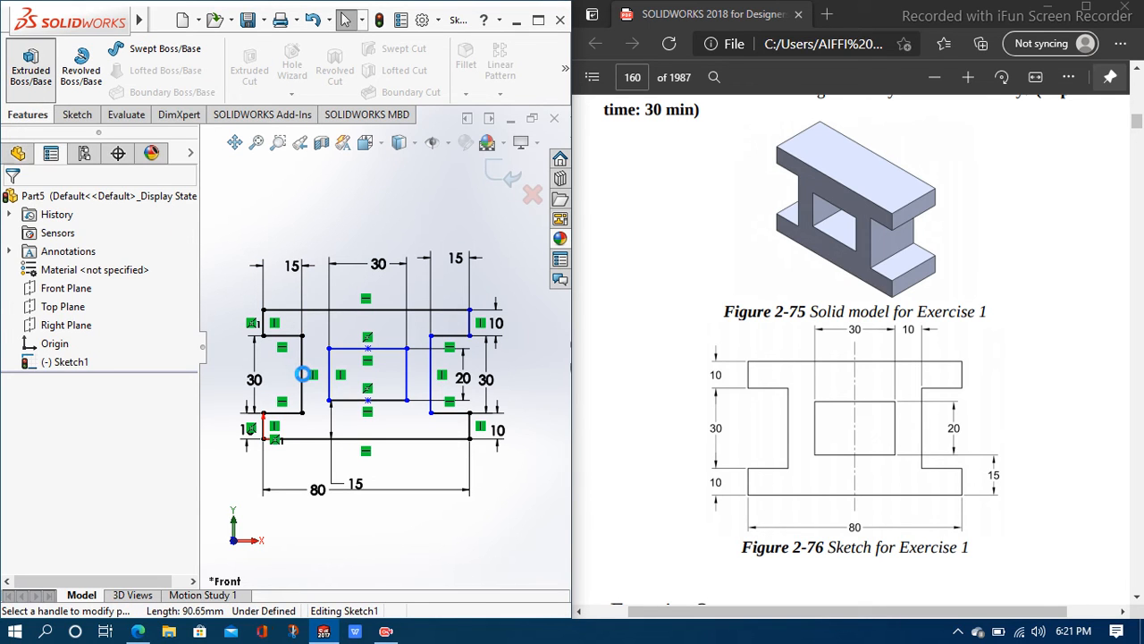
click(181, 357)
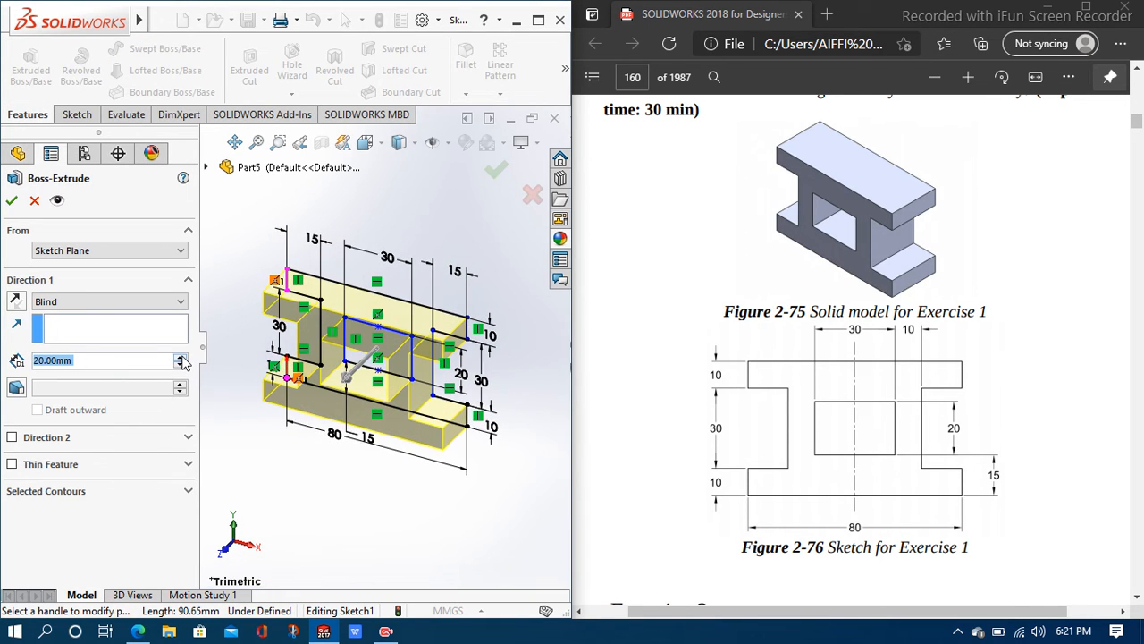
click(181, 356)
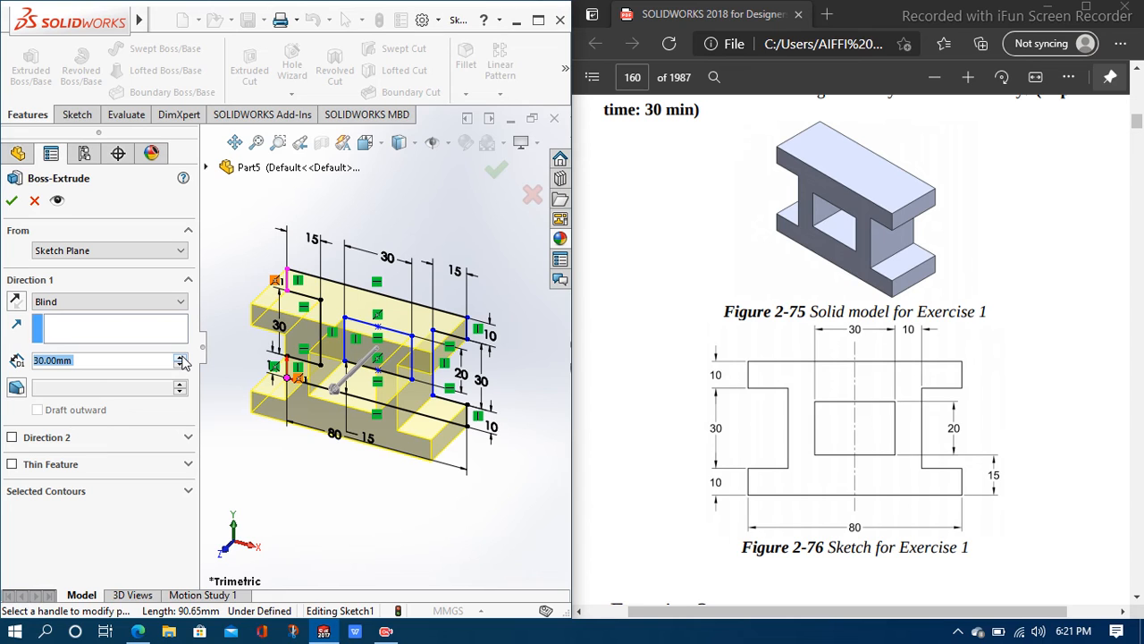
click(12, 201)
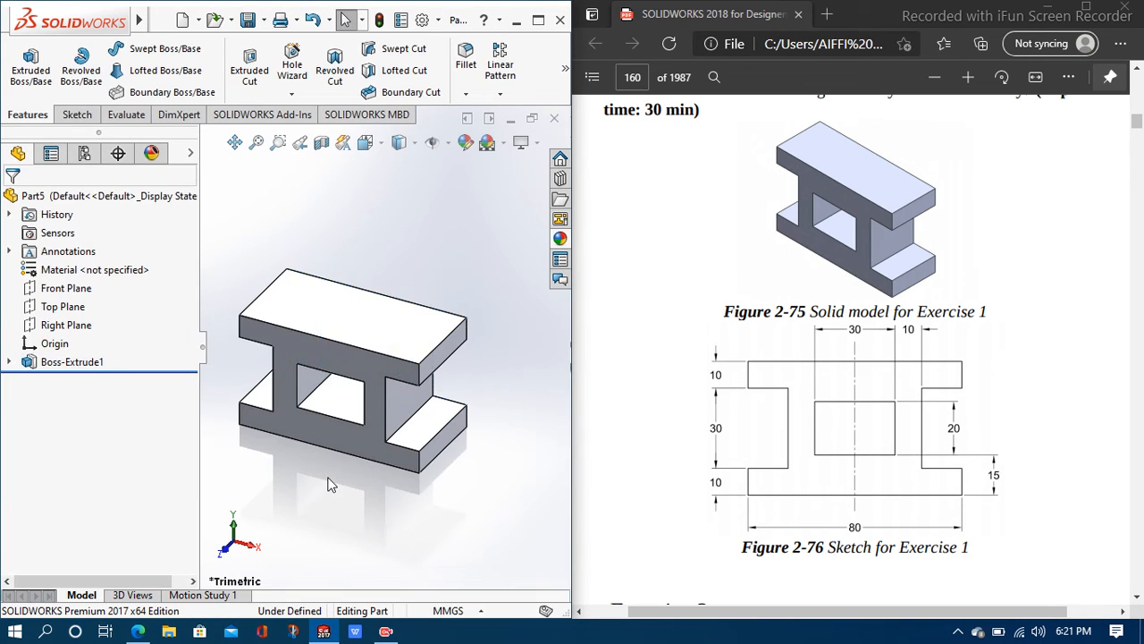
Apply the polished bronze appearance from the metal library to the extruded part
click(557, 239)
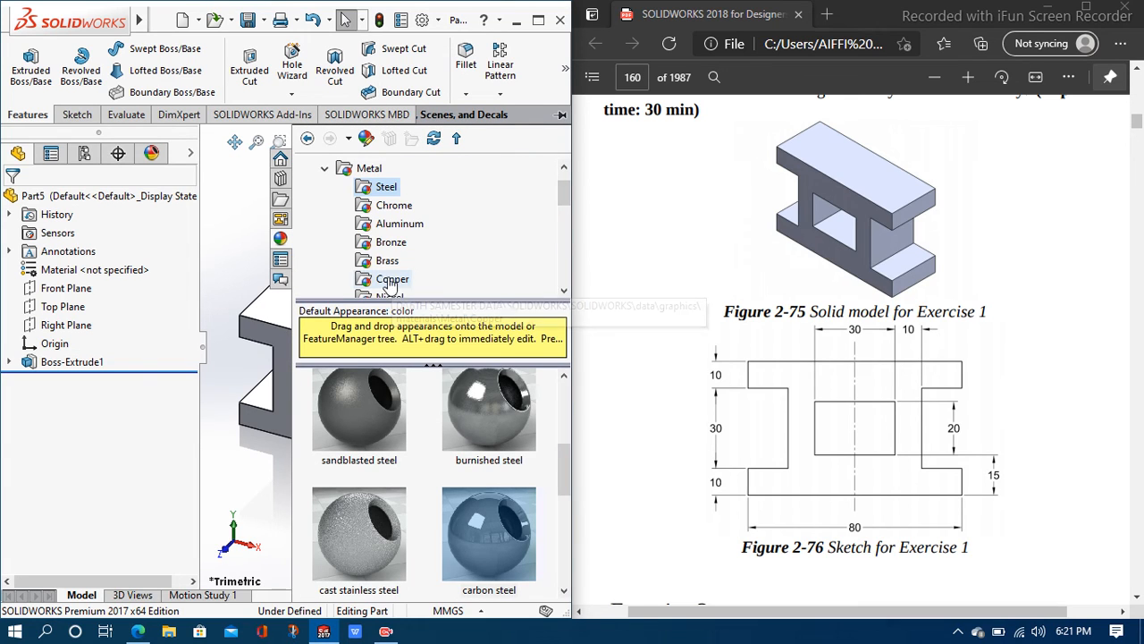
click(389, 242)
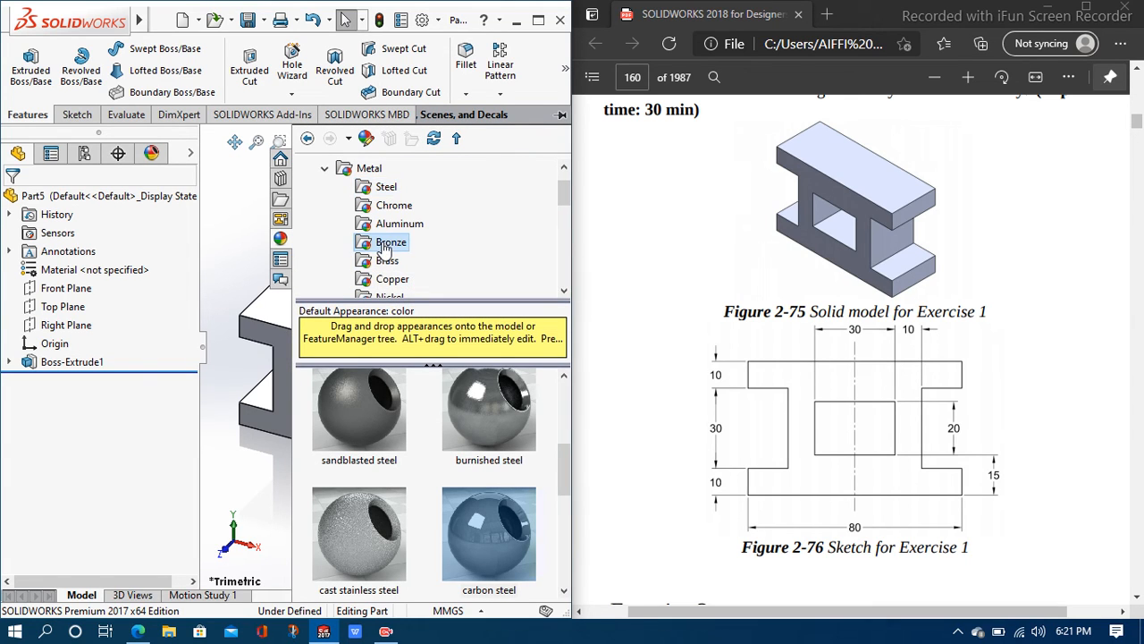
double_click(380, 421)
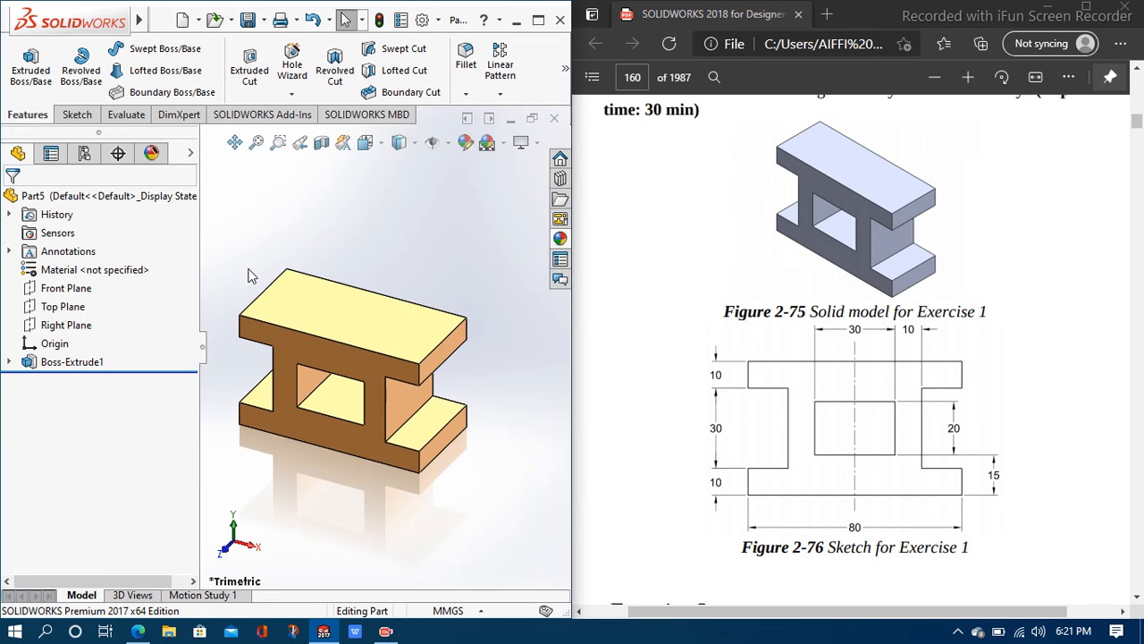
Change the part's appearance to blue anodized aluminum from the metal library
click(560, 237)
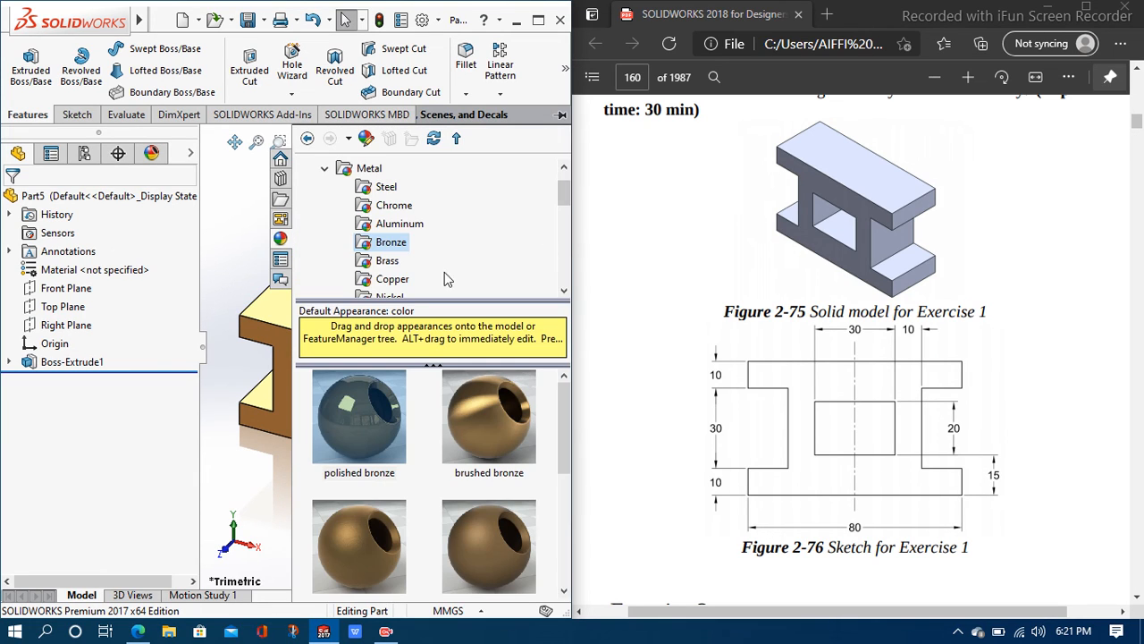
click(393, 223)
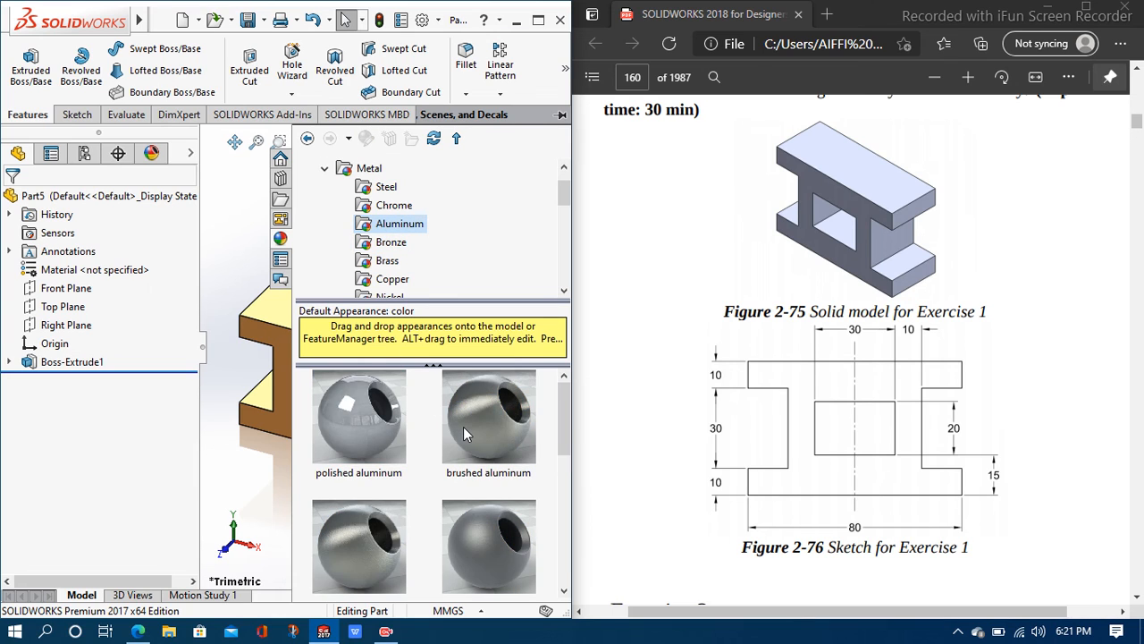
double_click(358, 541)
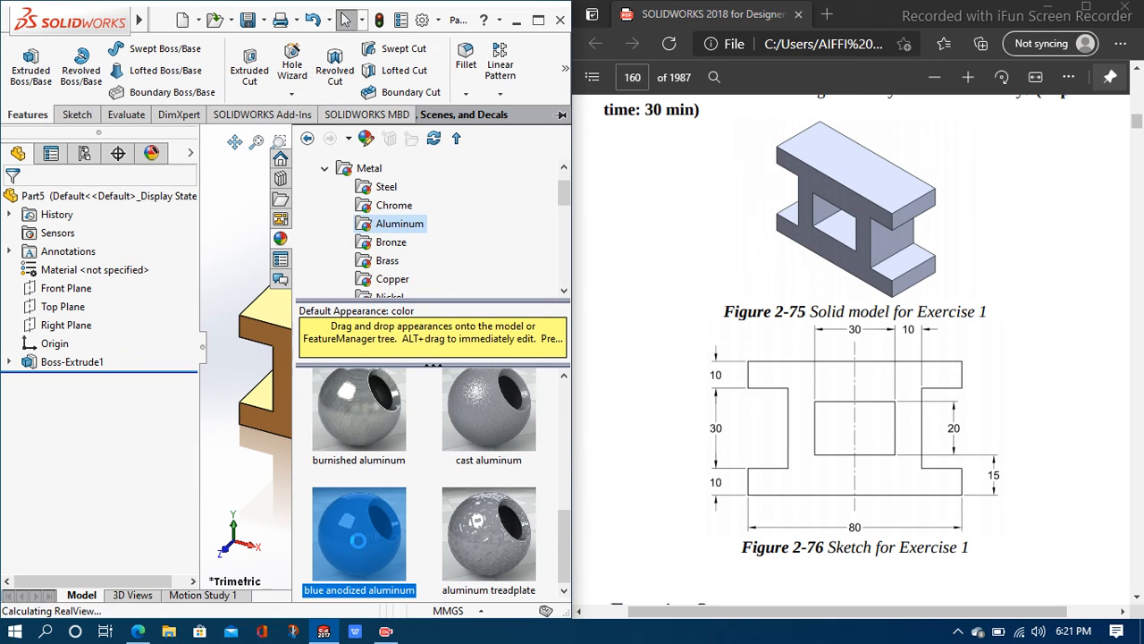
click(249, 474)
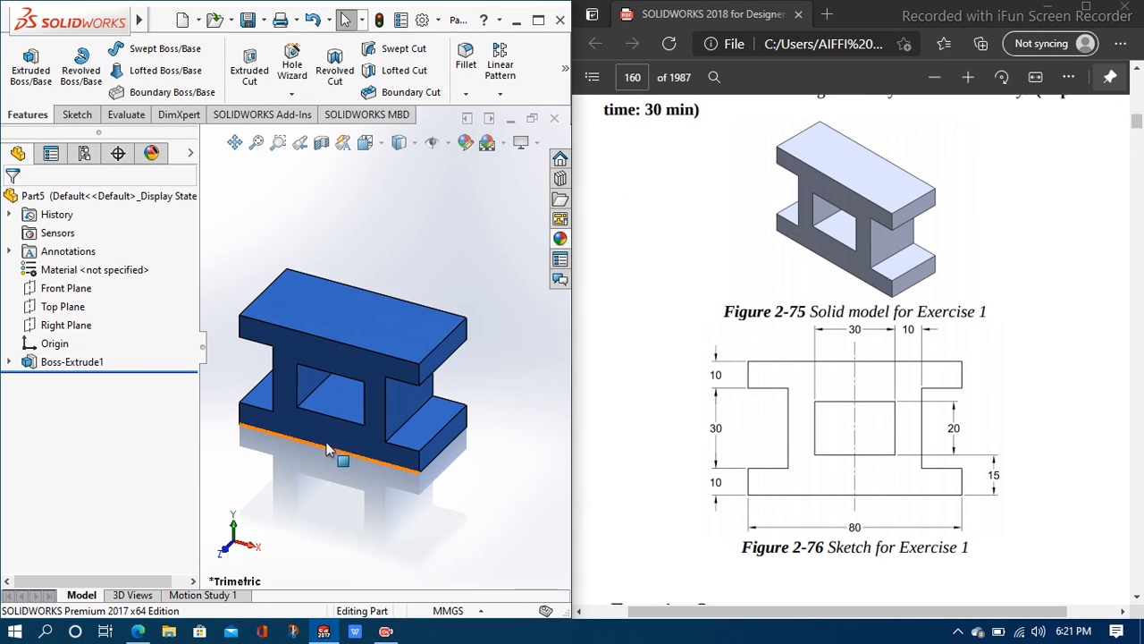
Change the part's appearance to polished steel from the metal library
click(561, 239)
click(385, 187)
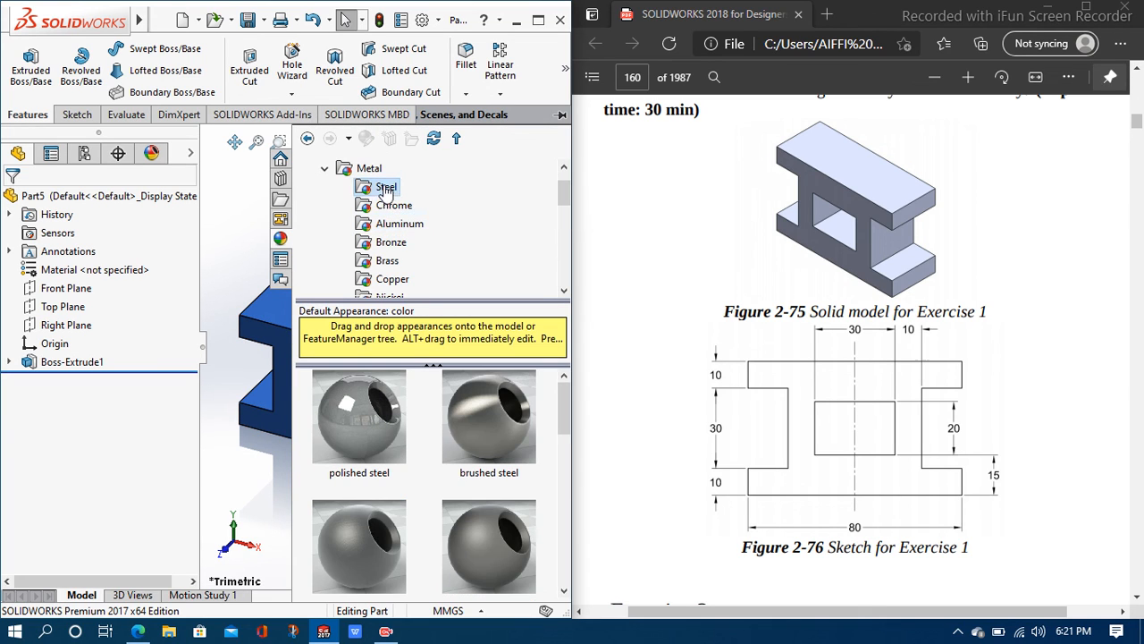
double_click(356, 430)
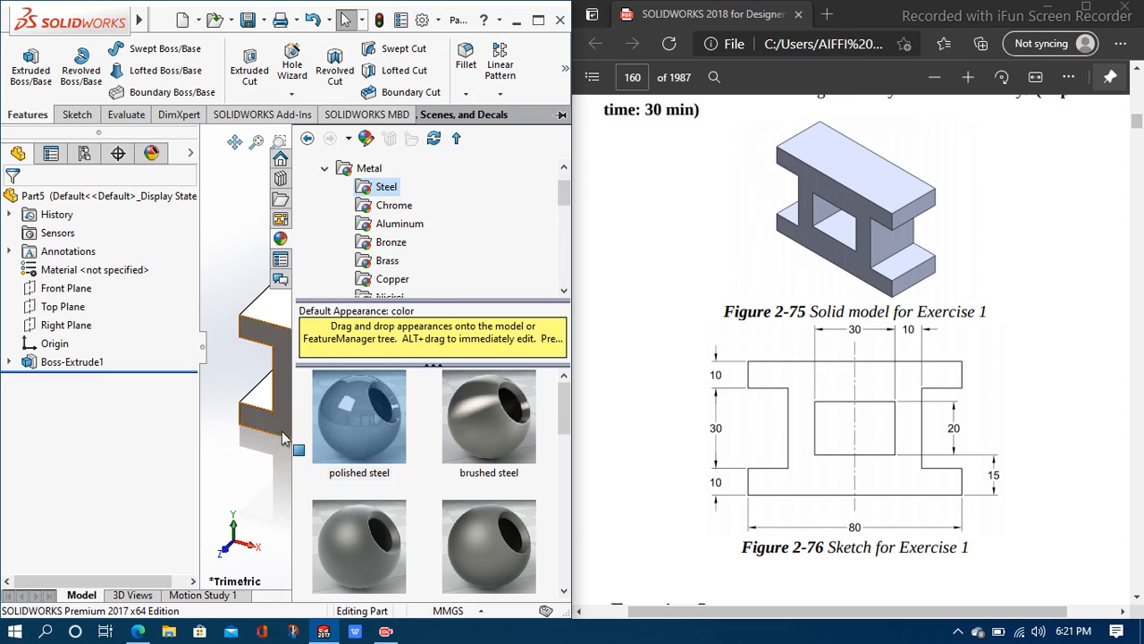
click(251, 471)
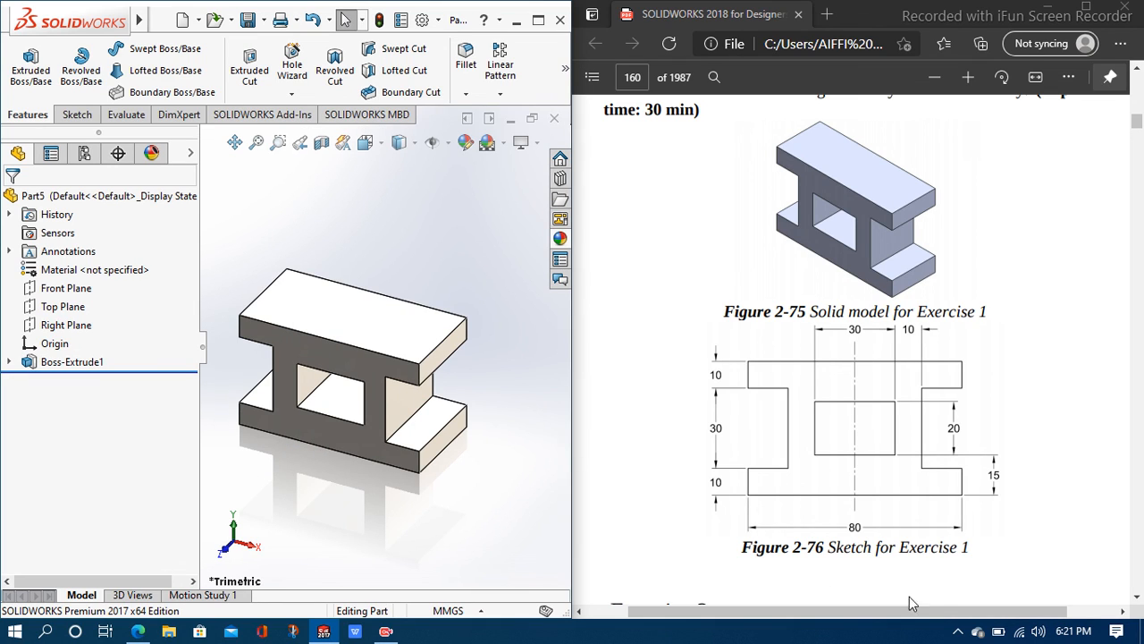